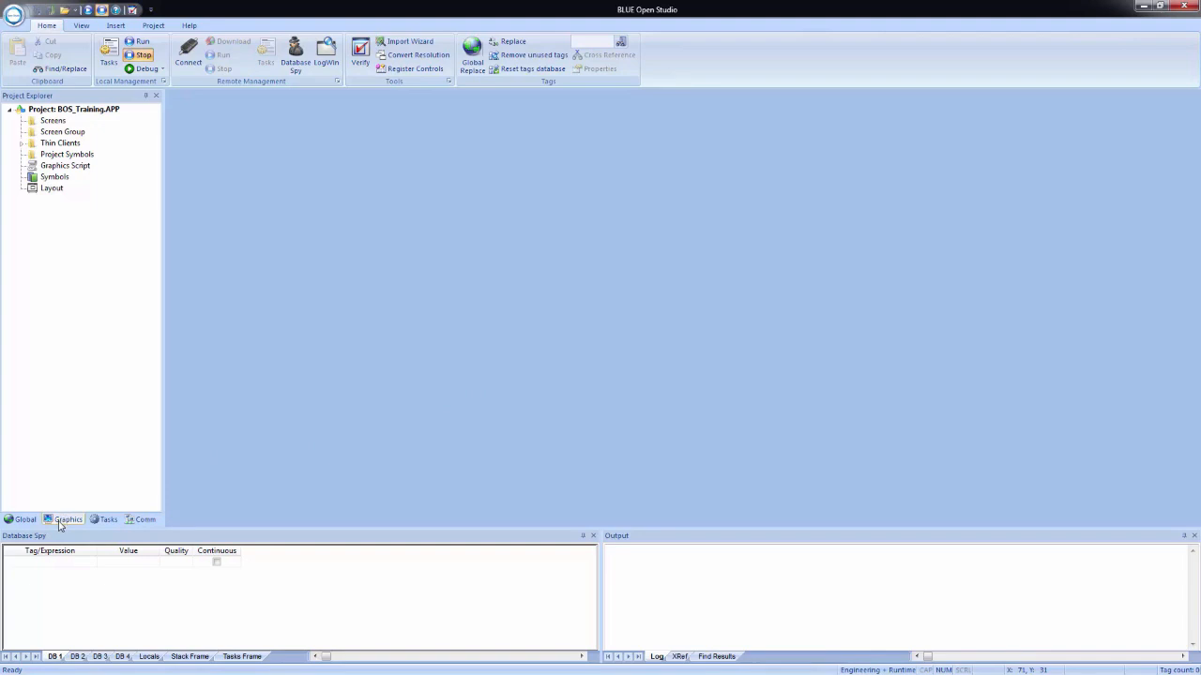
# Step: Insert a new screen in the project graphics with the description Header and a height of 150
pyautogui.click(59, 523)
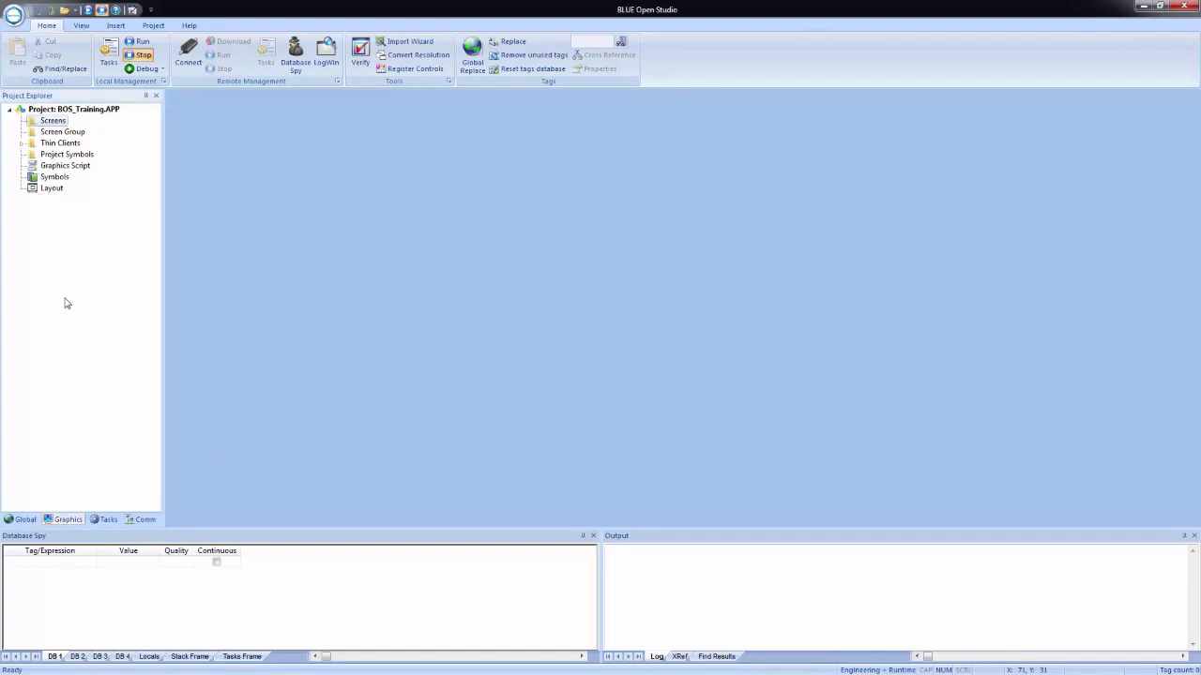
pyautogui.rightClick(47, 124)
pyautogui.click(67, 133)
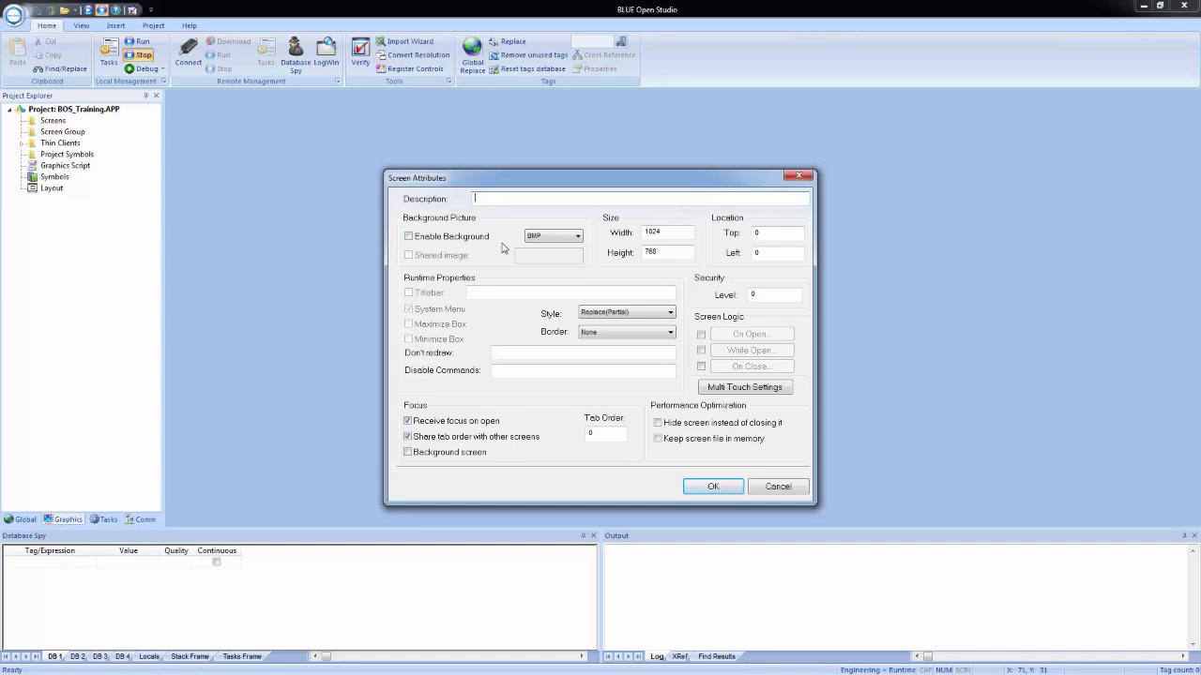
pyautogui.write('ader')
pyautogui.doubleClick(653, 232)
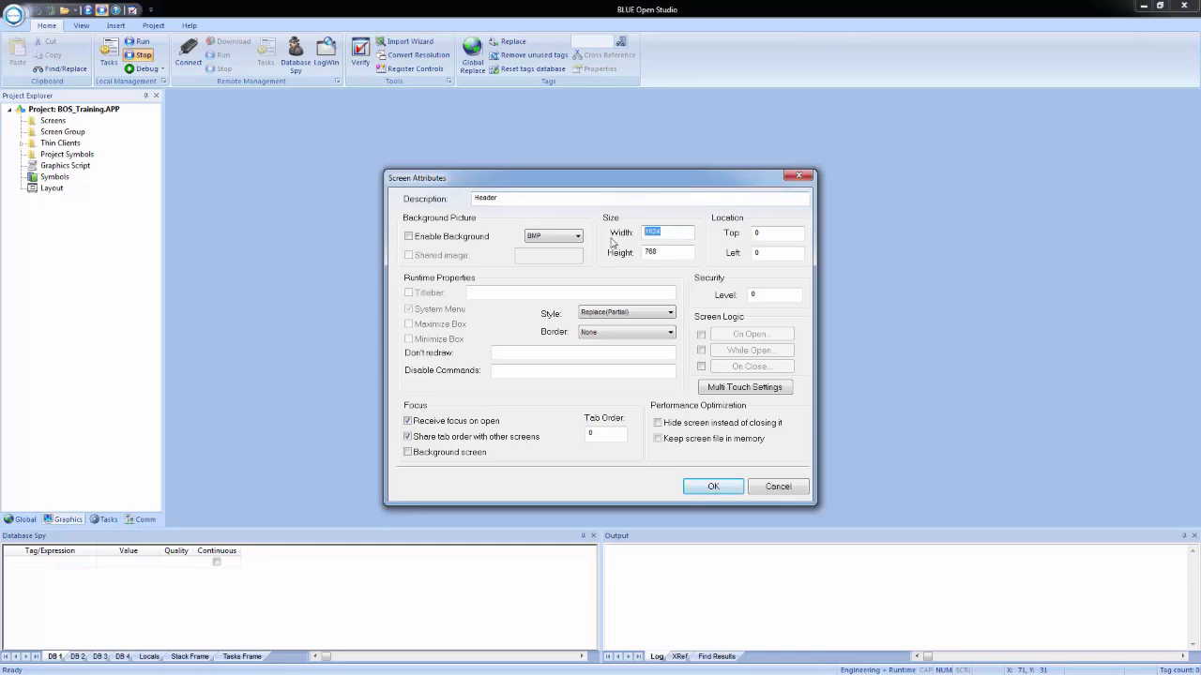
pyautogui.click(666, 254)
pyautogui.moveTo(666, 254); pyautogui.dragTo(625, 250)
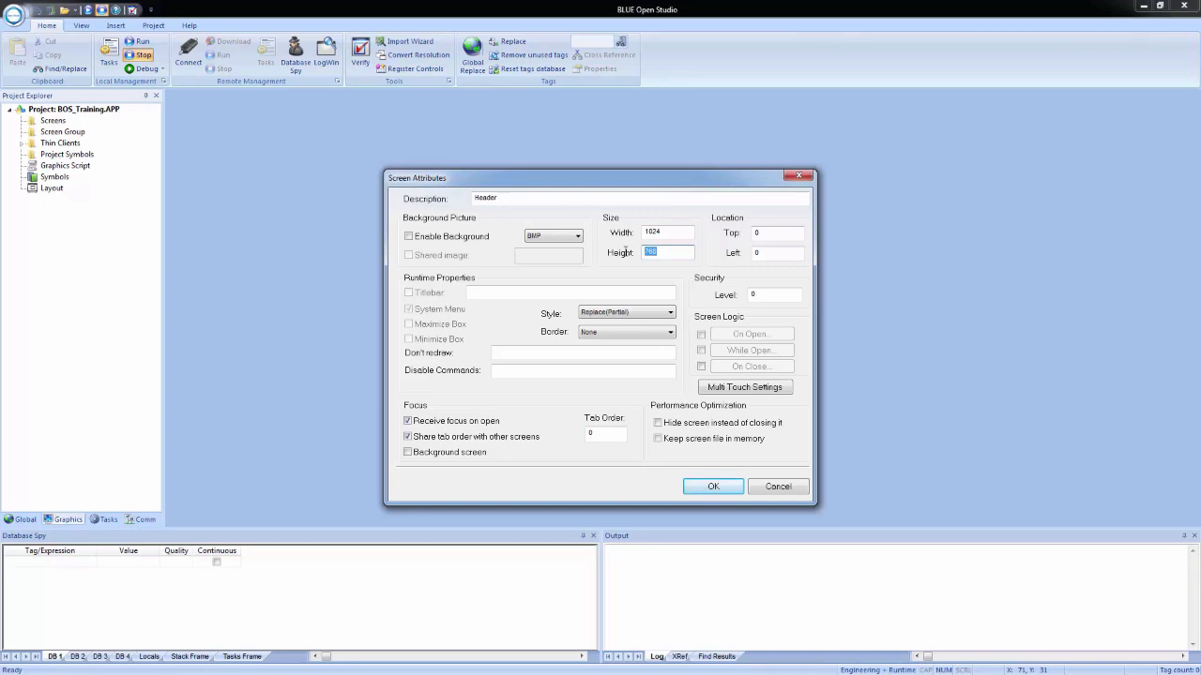
pyautogui.write('150')
pyautogui.click(713, 488)
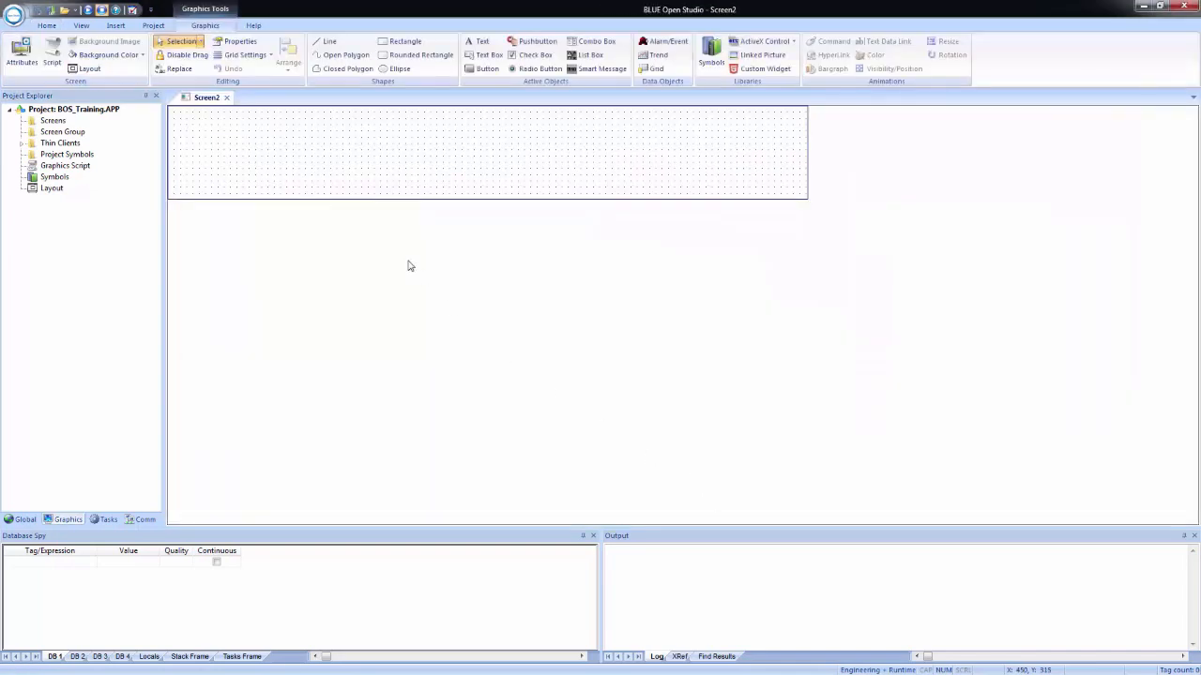
# Step: Fill the header screen's background with the theme colour White, Background 1, Darker 5%
pyautogui.rightClick(457, 162)
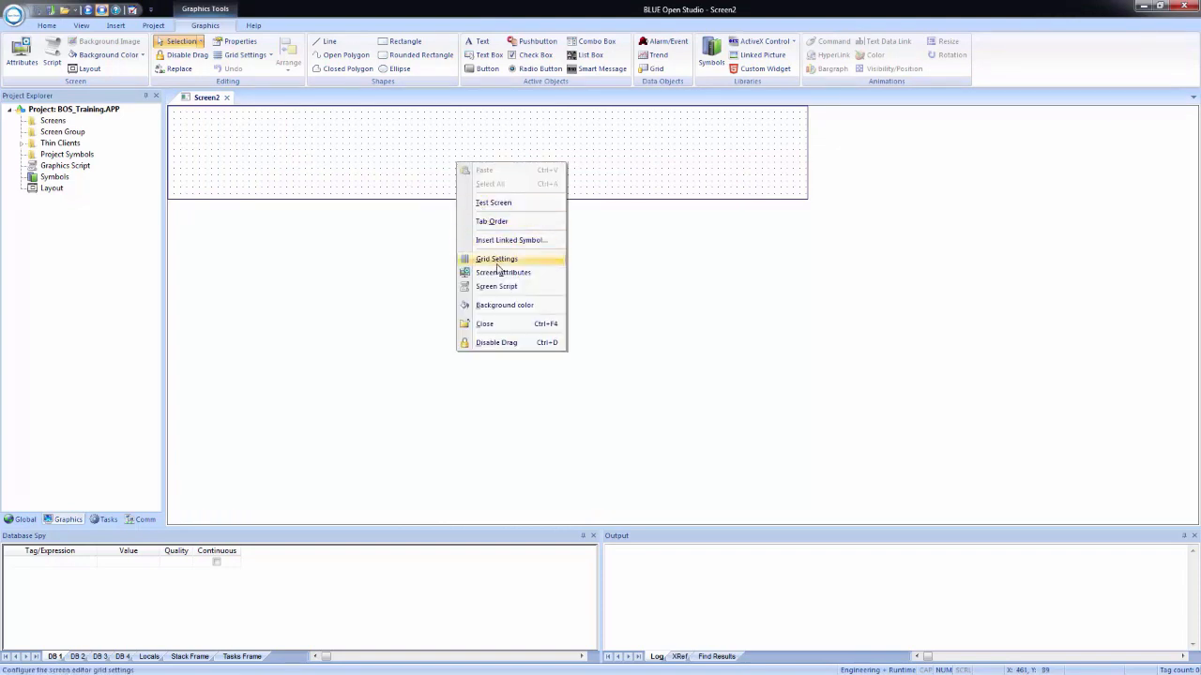
pyautogui.click(513, 313)
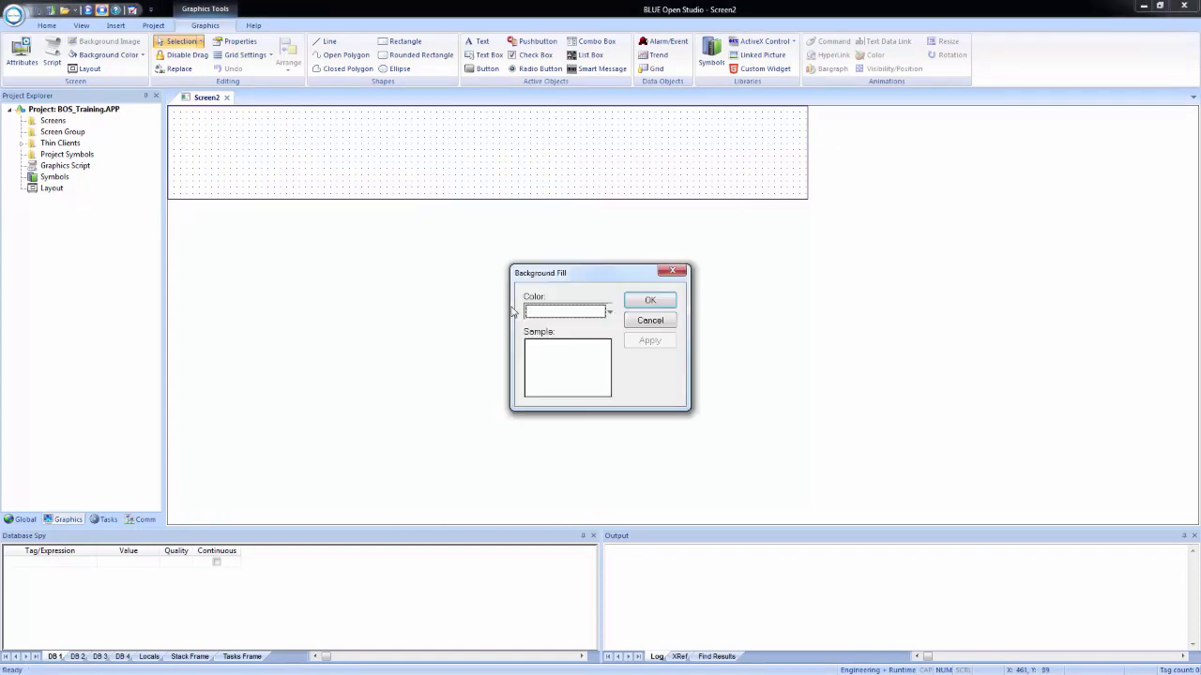
pyautogui.click(610, 313)
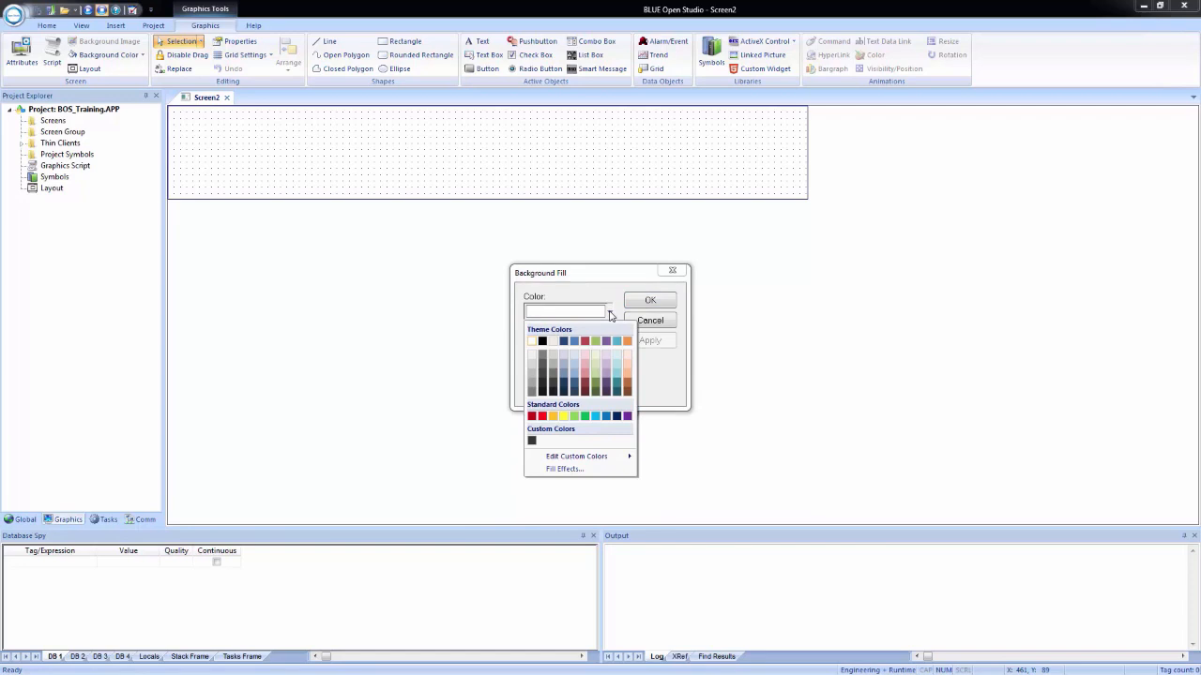
pyautogui.click(532, 359)
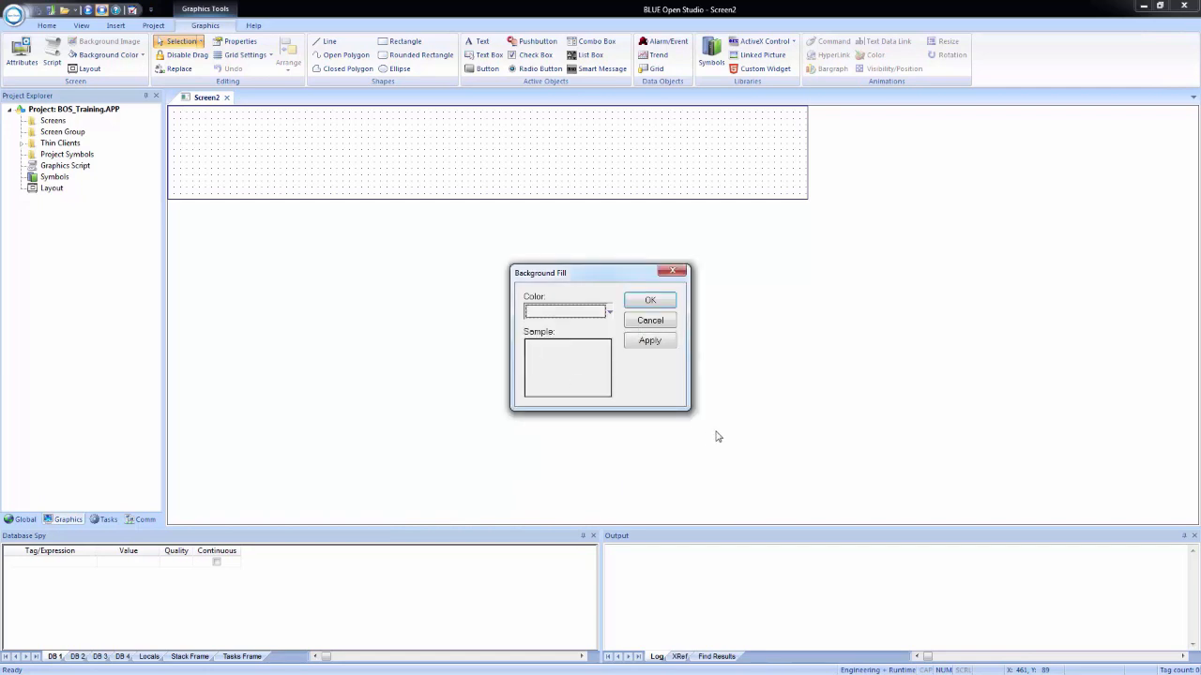
pyautogui.click(650, 341)
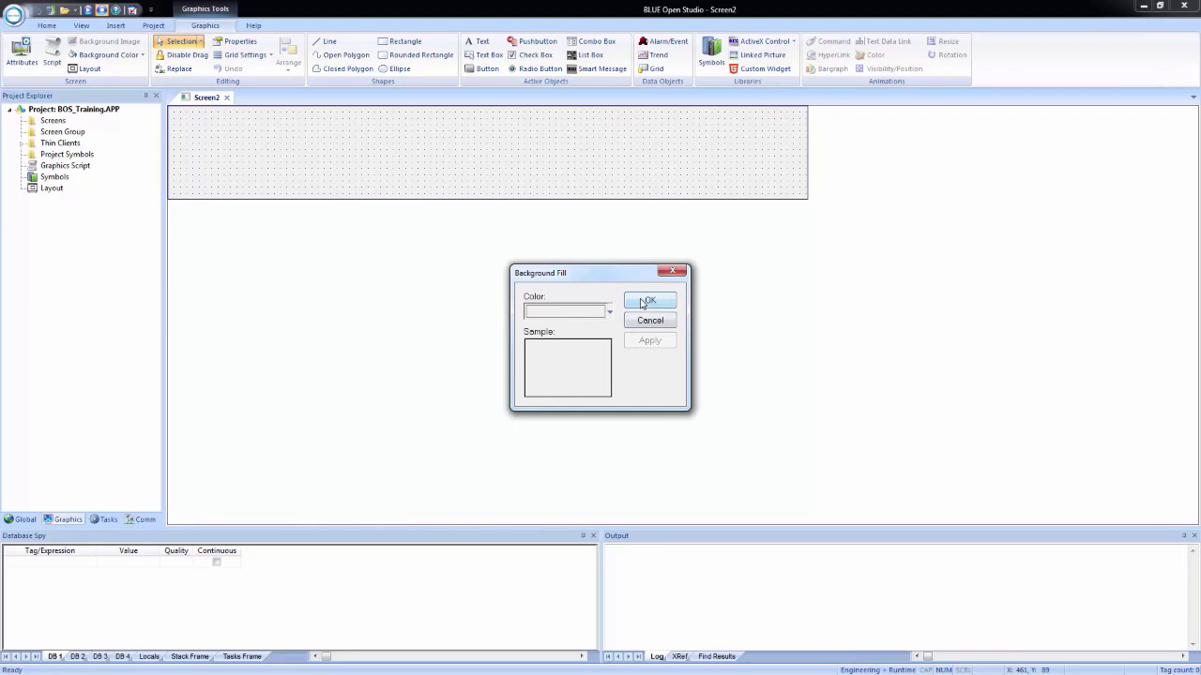
pyautogui.click(645, 302)
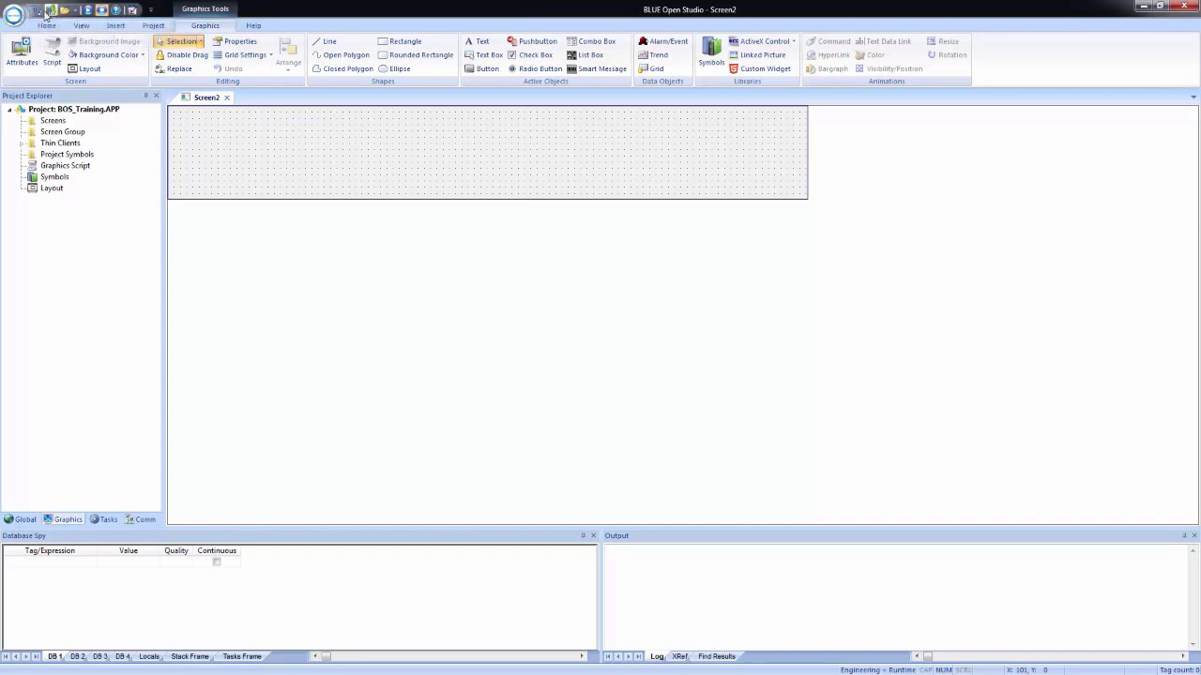
# Step: Save the header screen as Header in the project's Screen folder
pyautogui.click(14, 17)
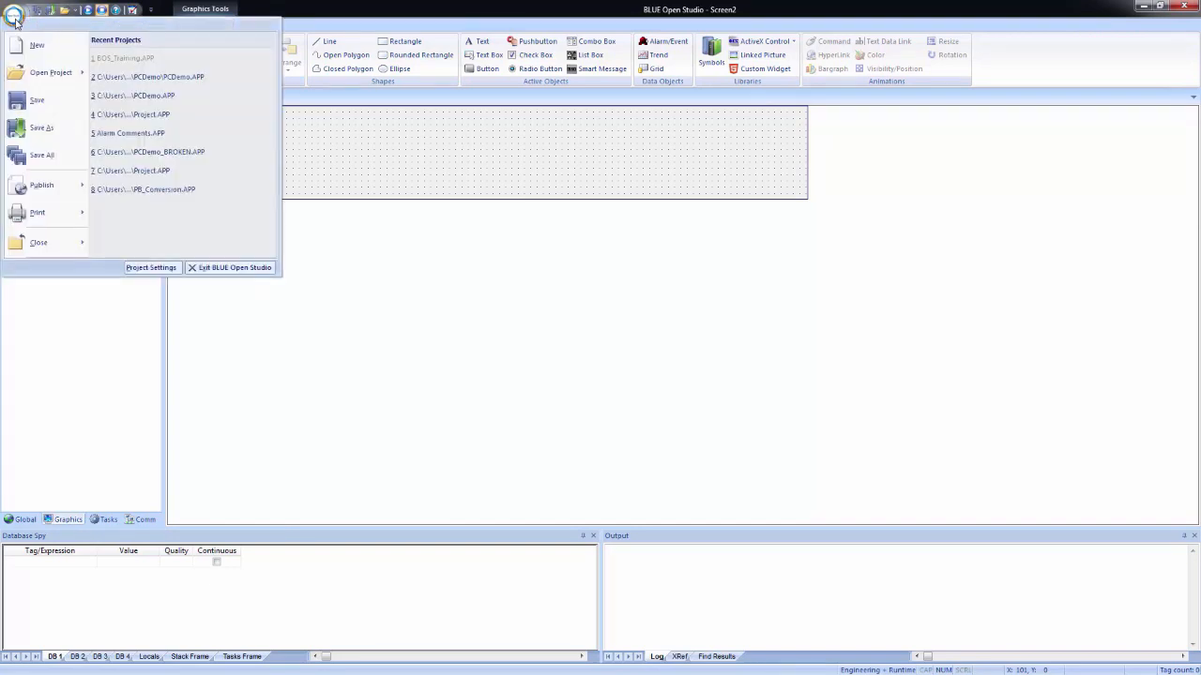
pyautogui.click(39, 103)
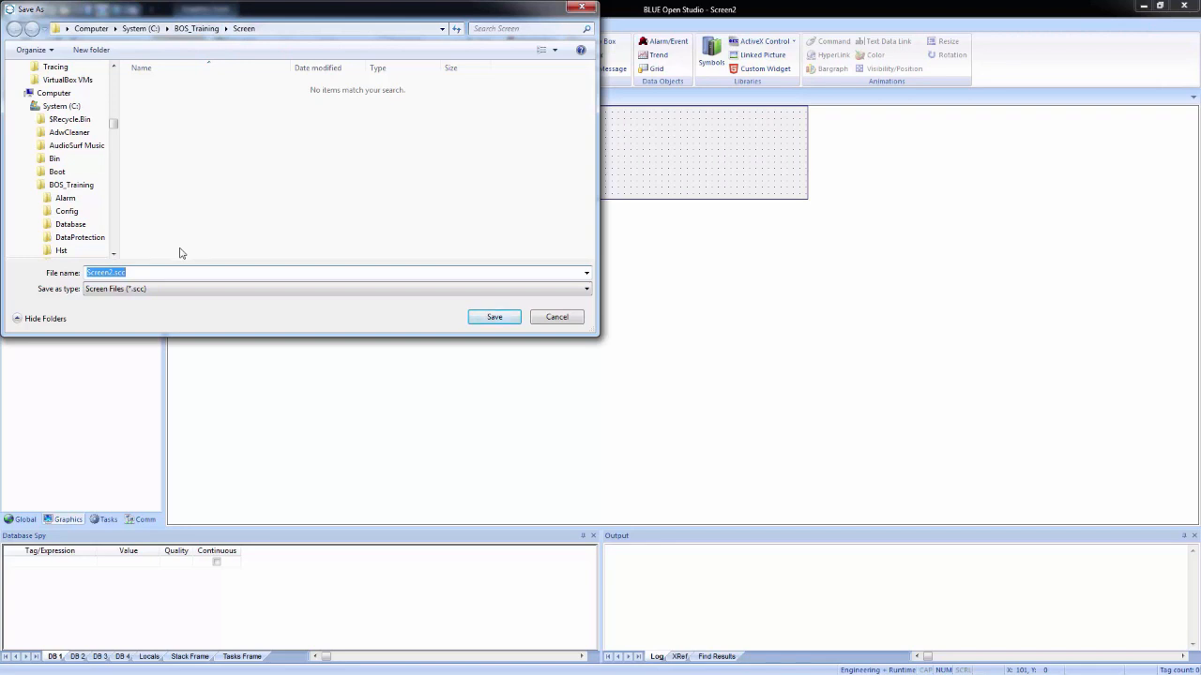
pyautogui.write('HEader')
pyautogui.press('BackSpace')
pyautogui.press('BackSpace')
pyautogui.press('BackSpace')
pyautogui.press('BackSpace')
pyautogui.write('eader')
pyautogui.press('Return')
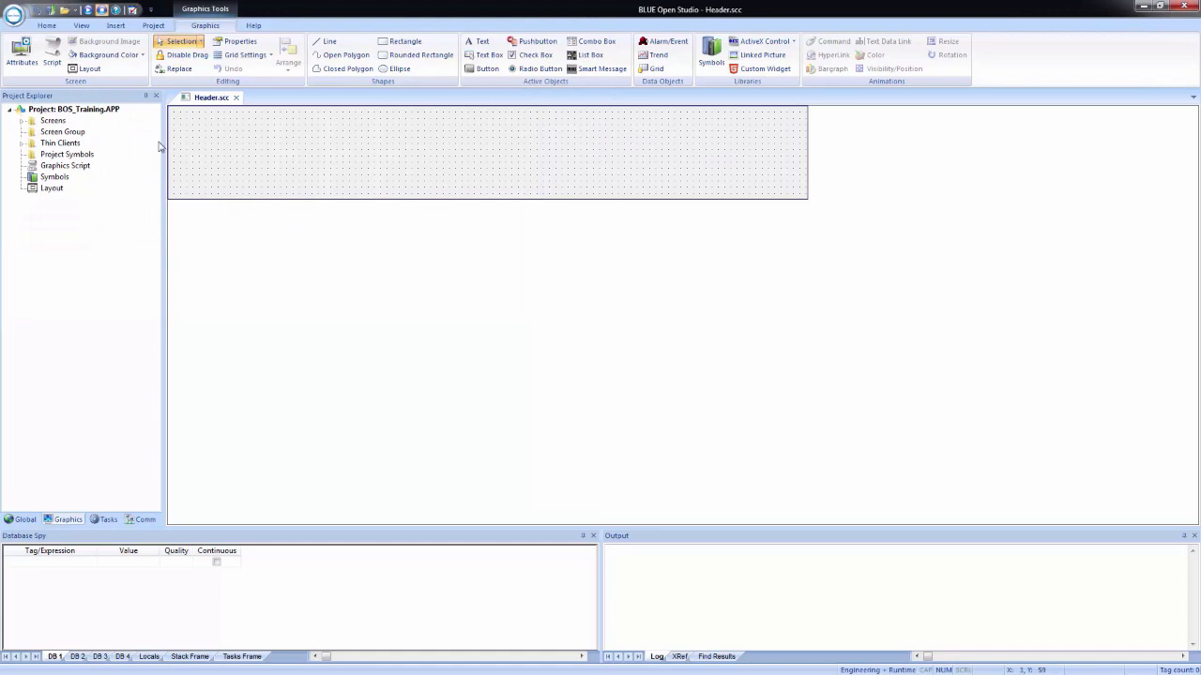
# Step: Insert a screen described as Navigation, 150 wide by 618 high, with its top location at 150
pyautogui.rightClick(52, 125)
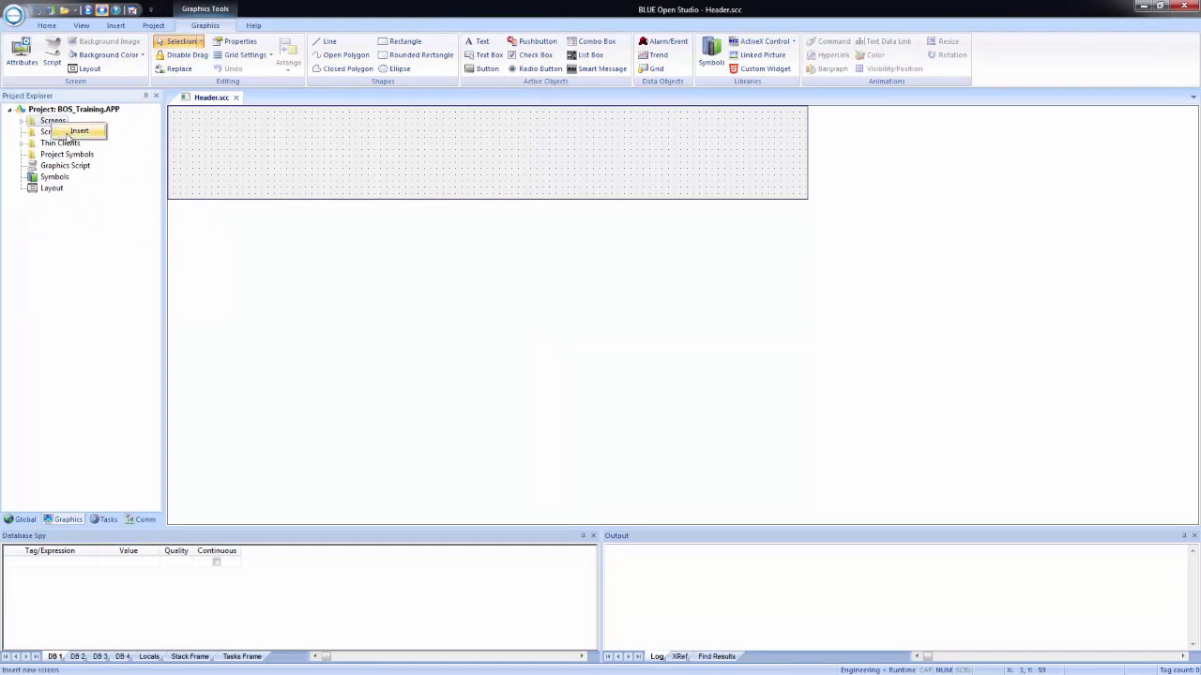
pyautogui.click(73, 134)
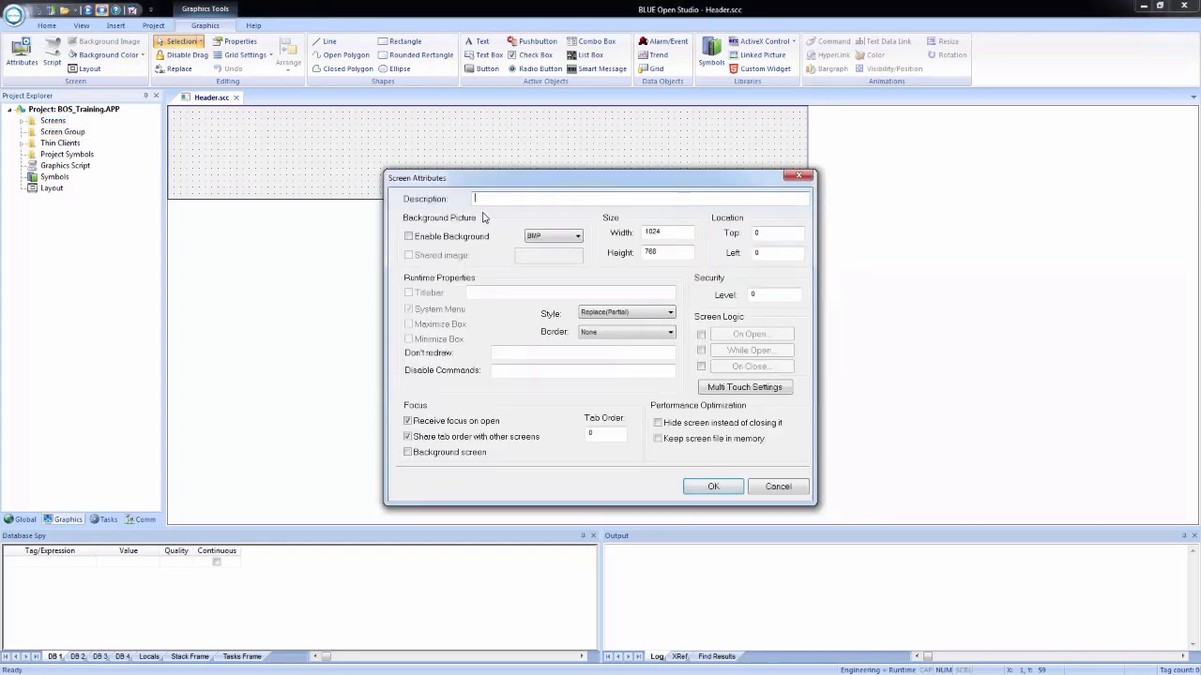
pyautogui.write('Navigation')
pyautogui.moveTo(668, 231); pyautogui.dragTo(629, 226)
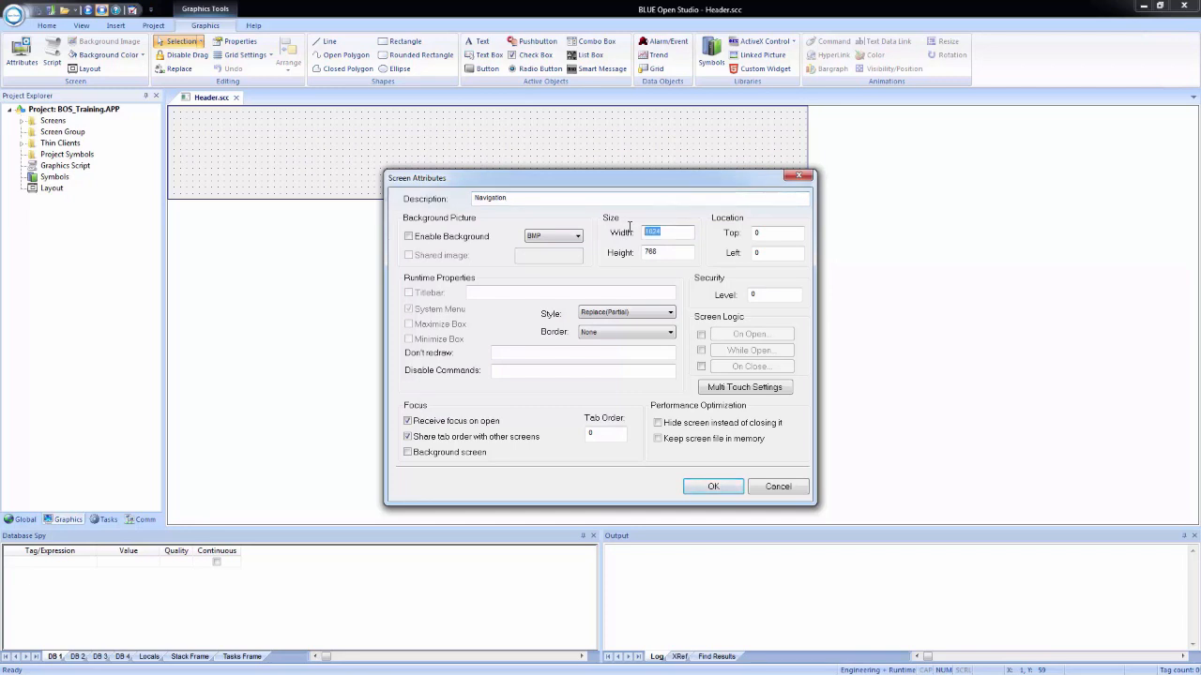
pyautogui.write('150')
pyautogui.moveTo(673, 252); pyautogui.dragTo(620, 246)
pyautogui.write('618')
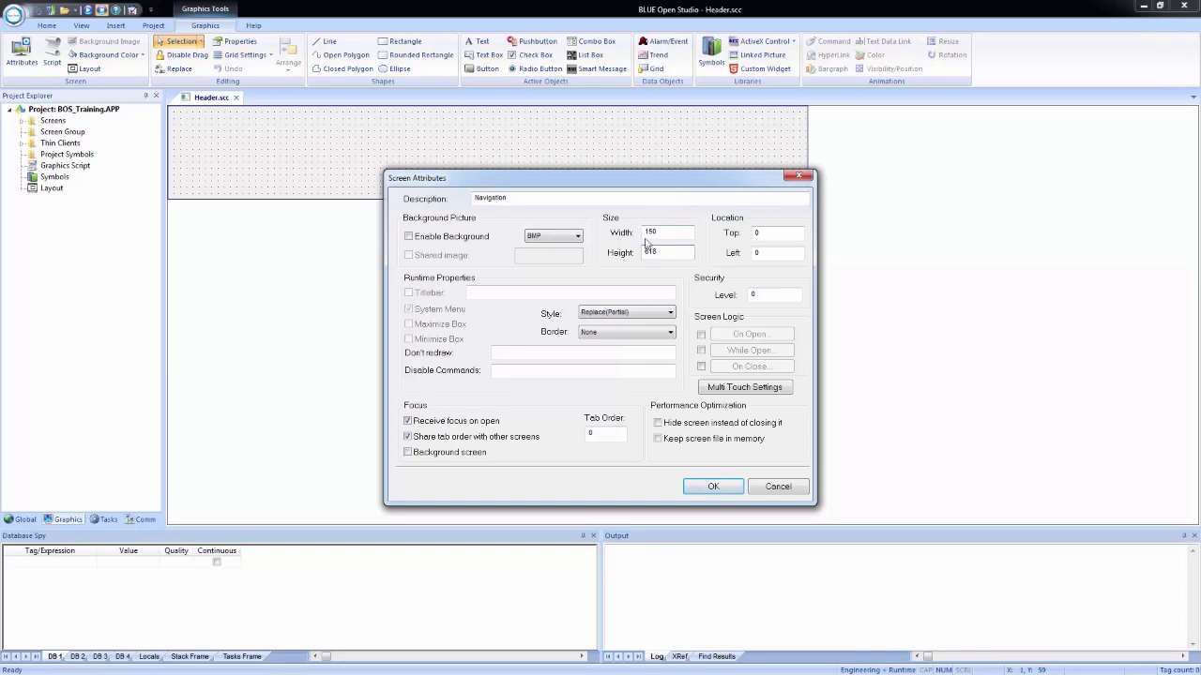
pyautogui.click(792, 233)
pyautogui.write('150')
pyautogui.click(718, 487)
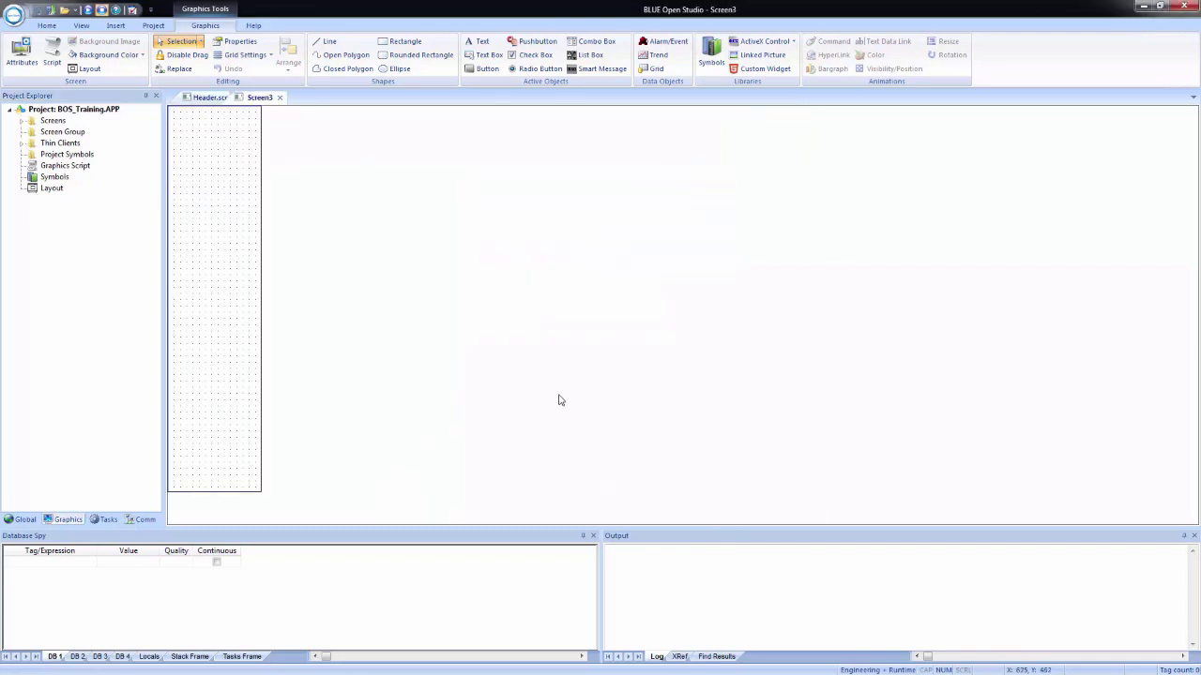
# Step: Save the navigation screen as Navigation in the project's Screen folder
pyautogui.click(13, 13)
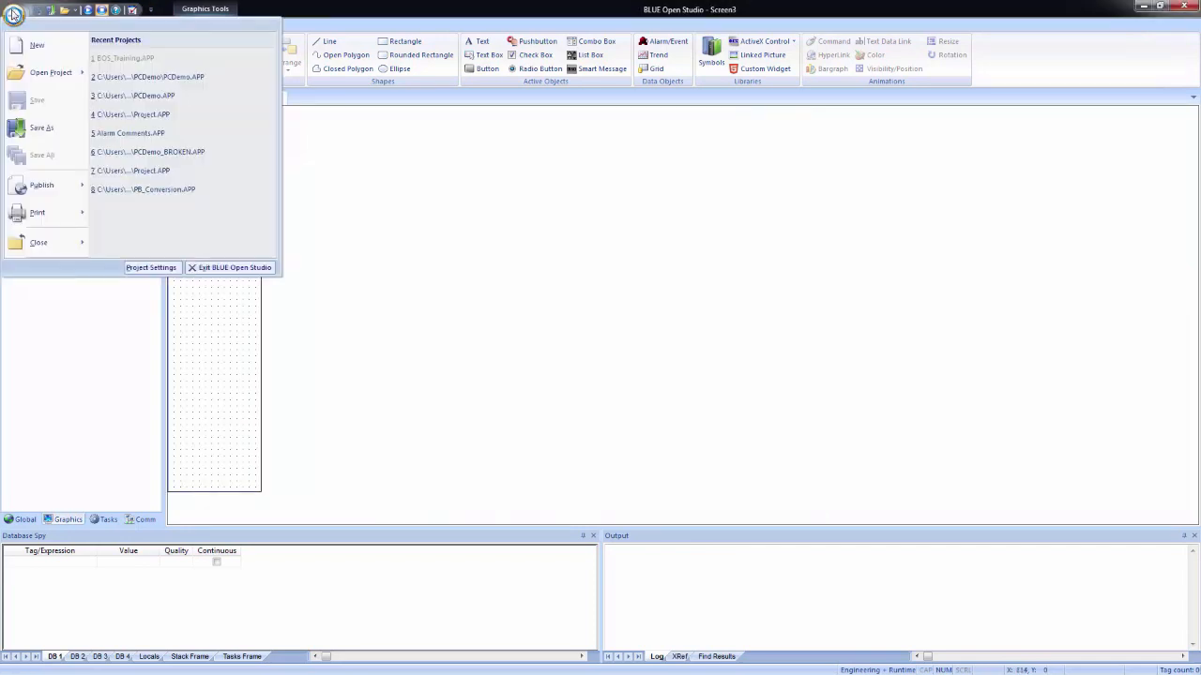
pyautogui.click(41, 128)
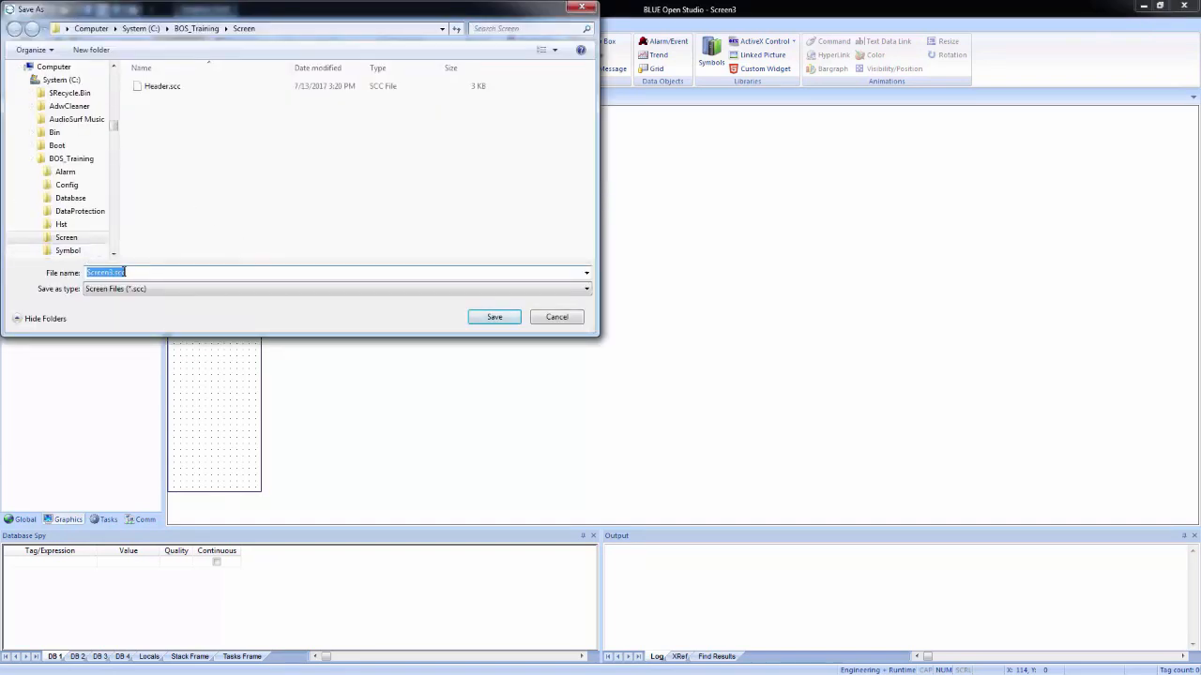
pyautogui.write('Navigation')
pyautogui.press('Return')
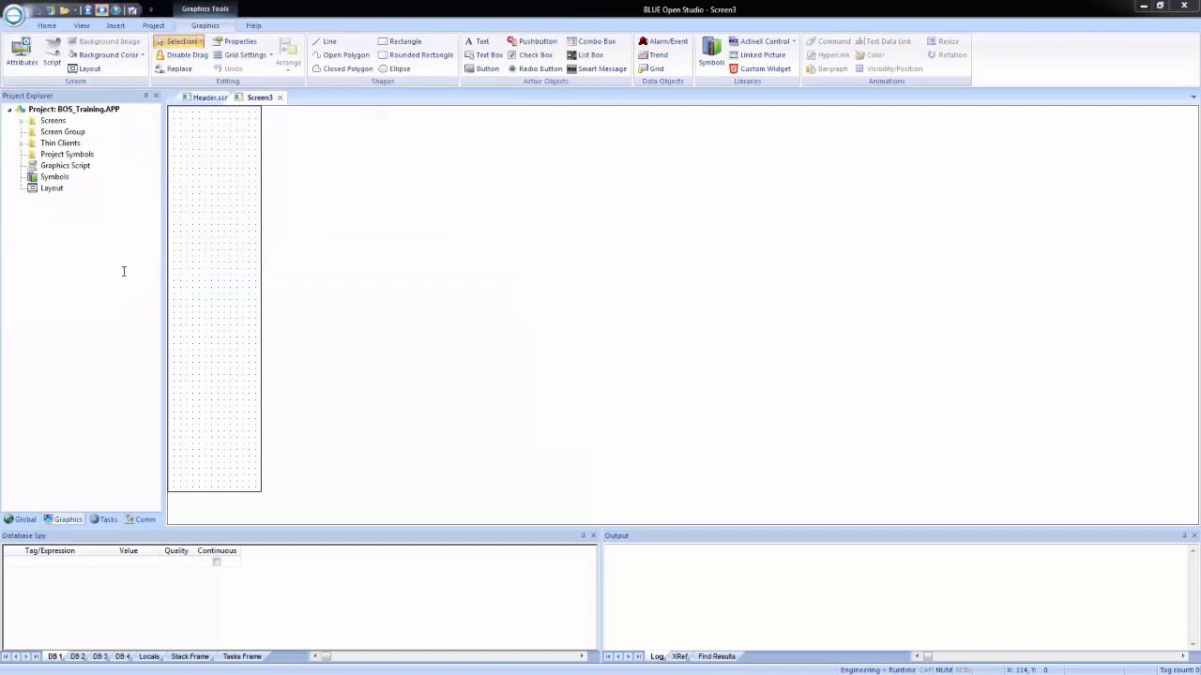
# Step: Insert another screen 874 wide by 618 high, located at top 150 and left 150
pyautogui.rightClick(58, 127)
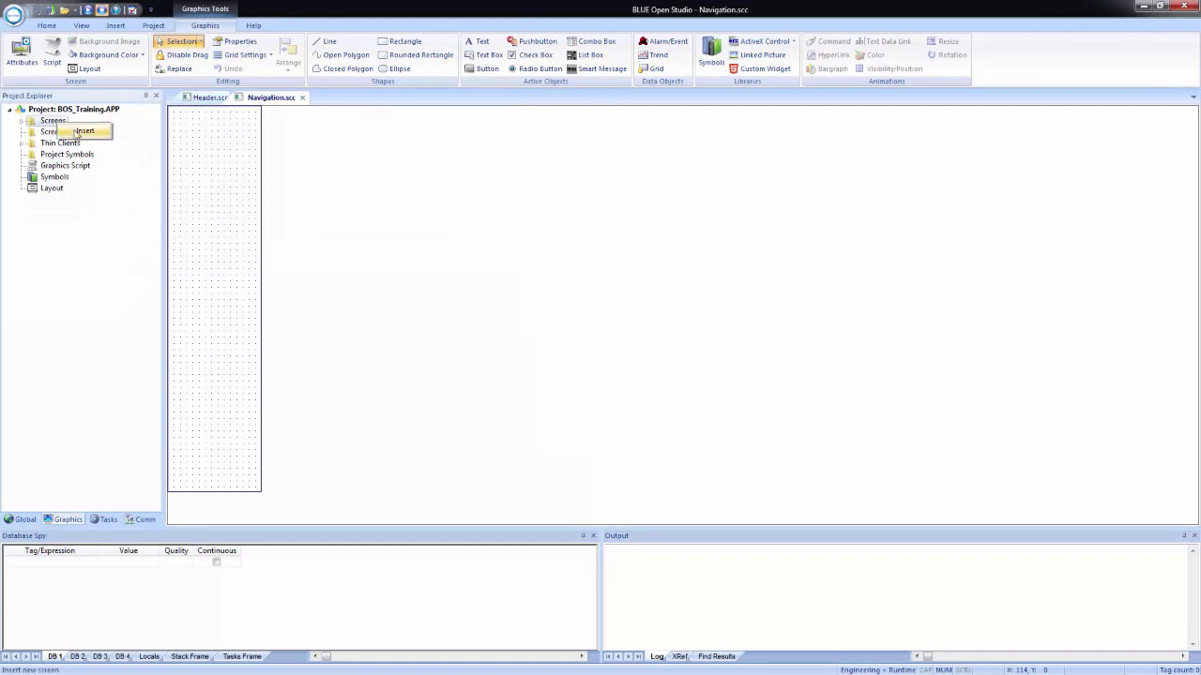
pyautogui.click(82, 136)
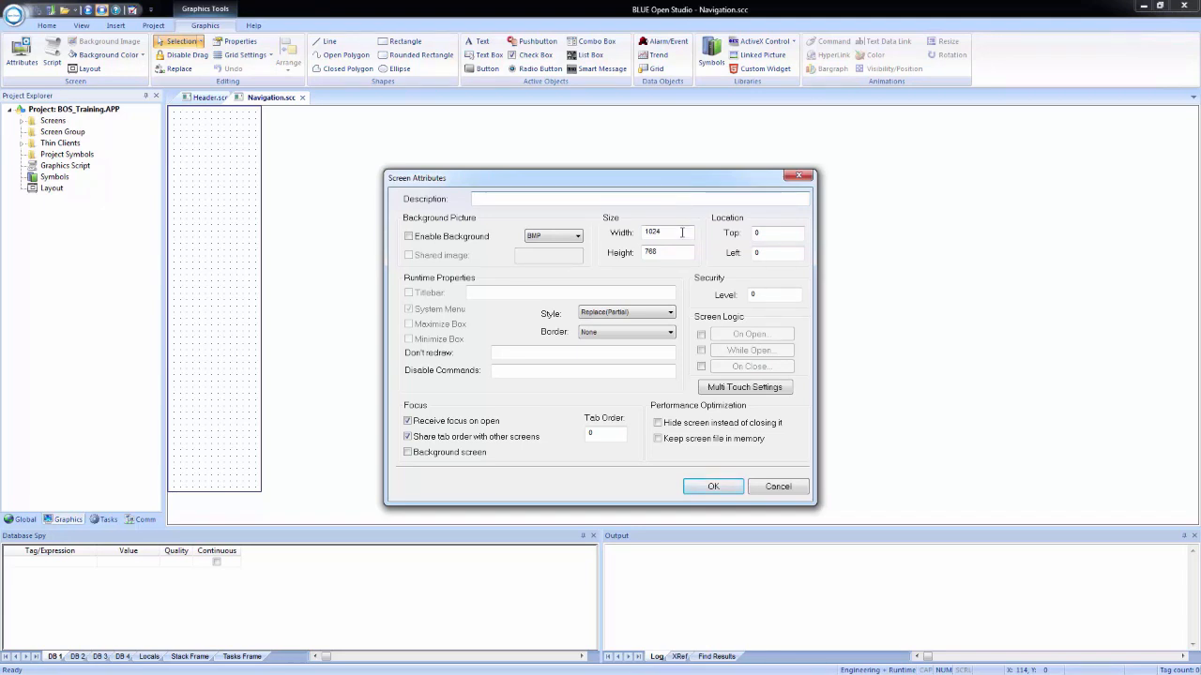
pyautogui.moveTo(682, 232); pyautogui.dragTo(638, 230)
pyautogui.write('8')
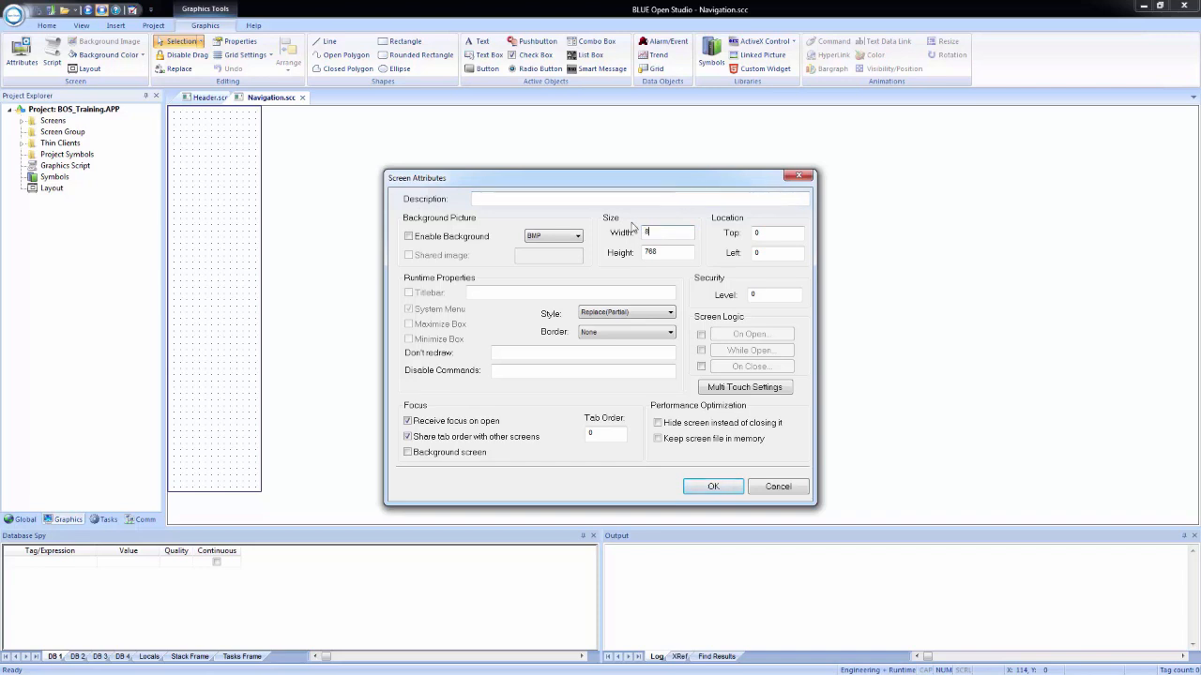
pyautogui.write('74')
pyautogui.press('Tab')
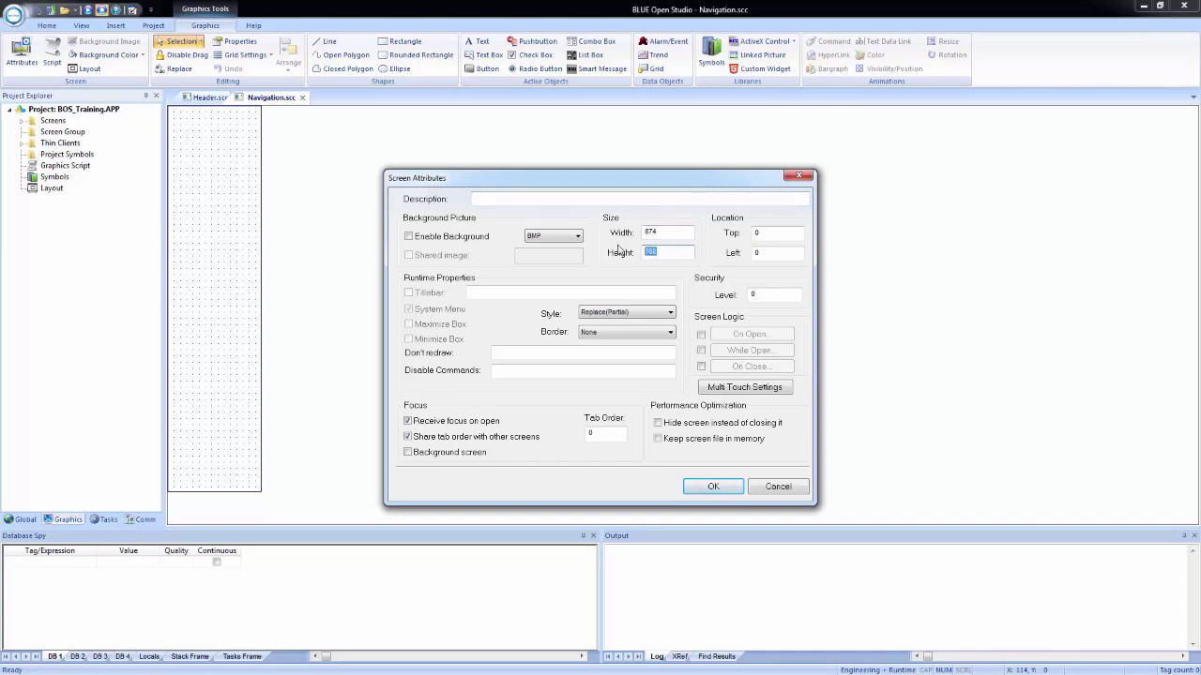
pyautogui.write('8')
pyautogui.press('Tab')
pyautogui.write('0150')
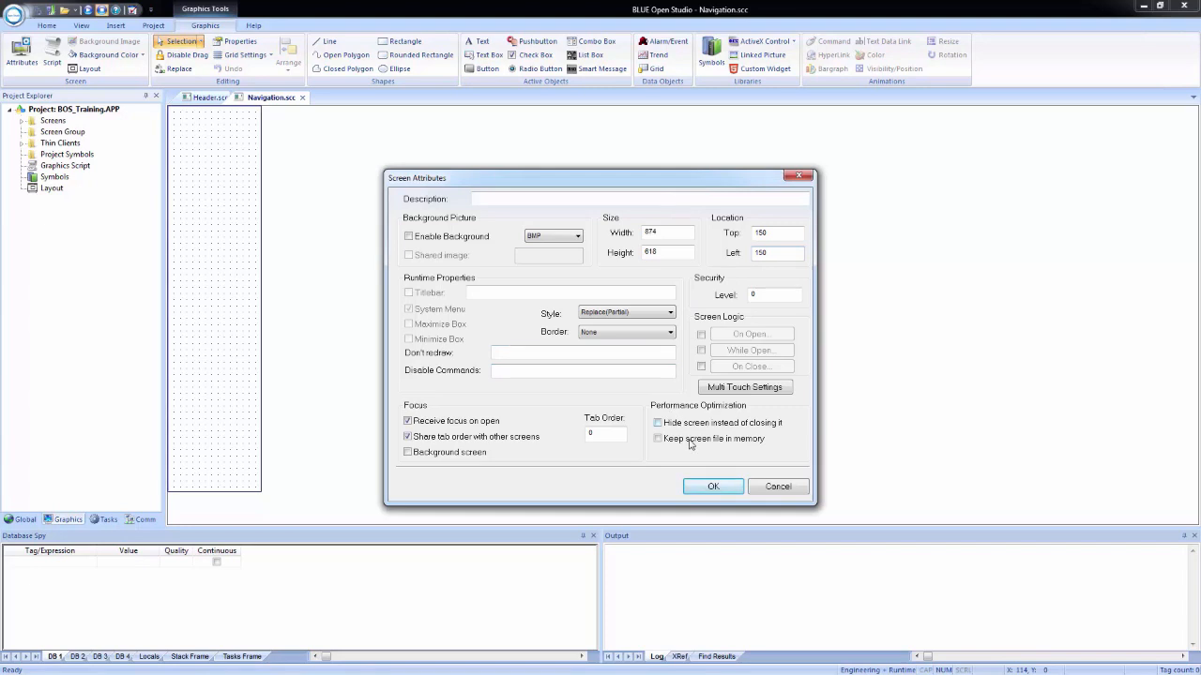
pyautogui.click(713, 486)
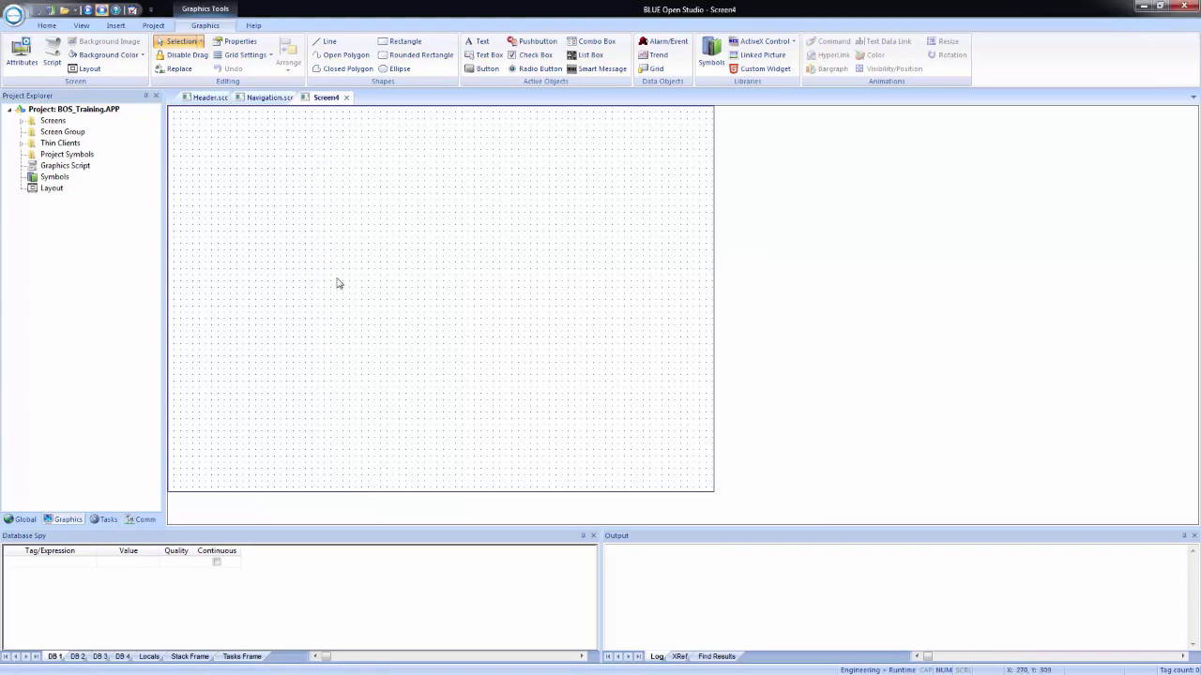
# Step: Fill the 874 by 618 screen's background with the theme colour Blue, Accent 1, Lighter 80%
pyautogui.rightClick(457, 253)
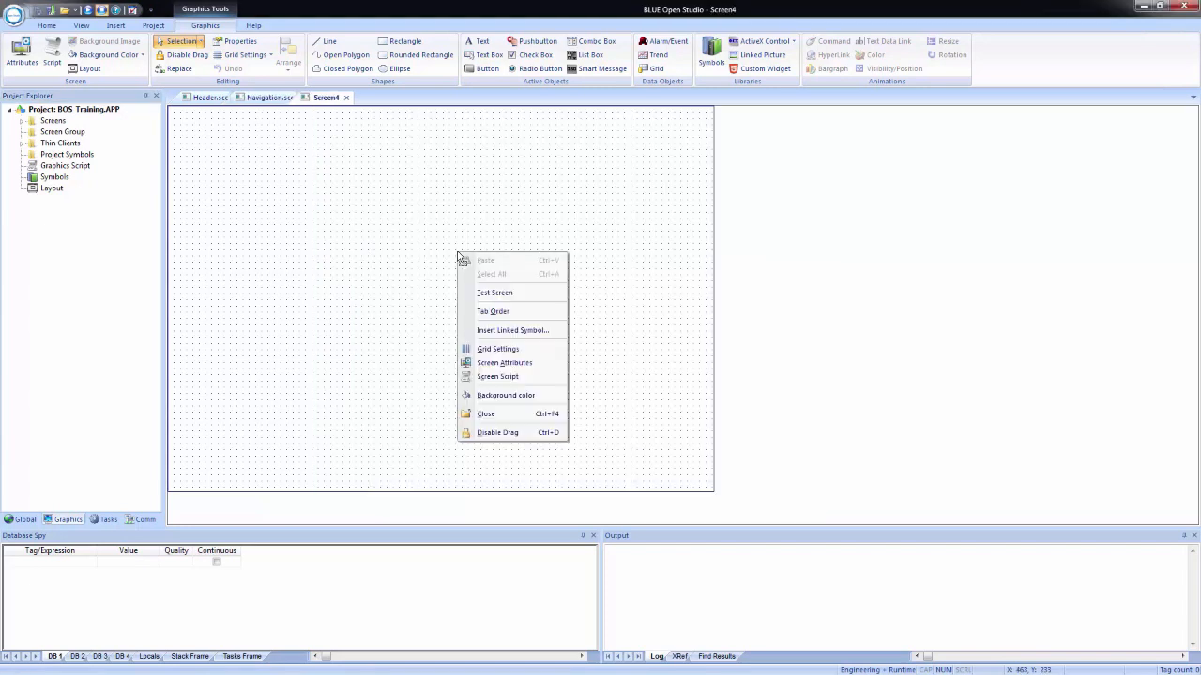
pyautogui.click(524, 403)
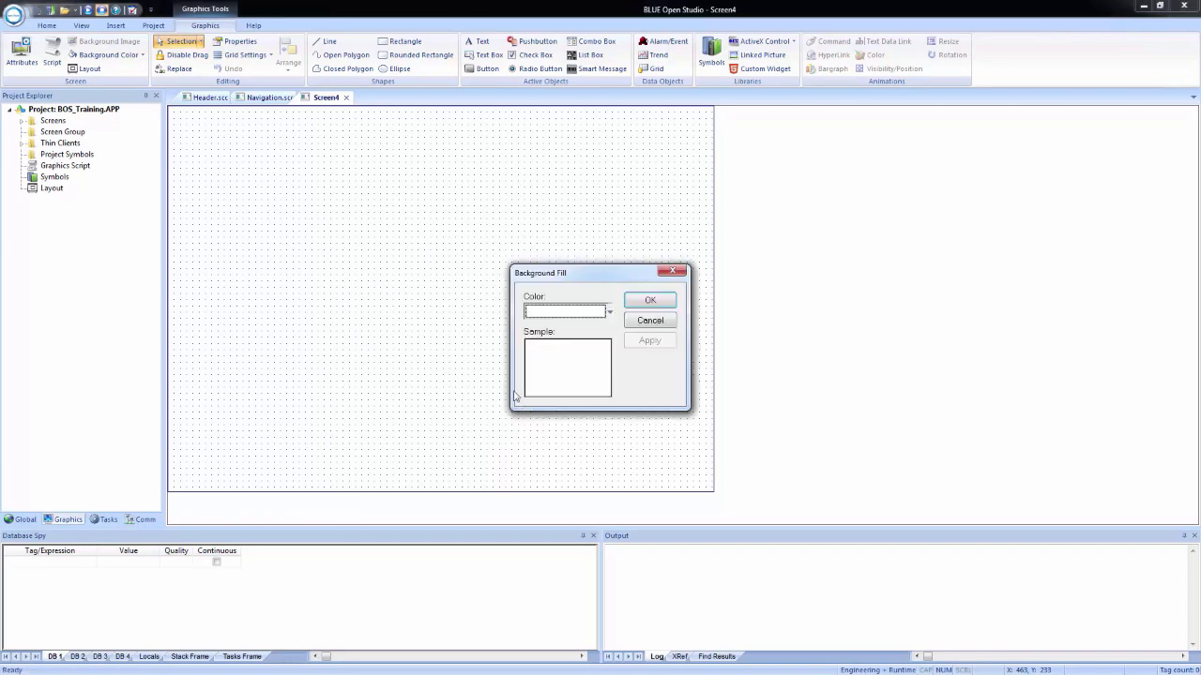
pyautogui.click(609, 312)
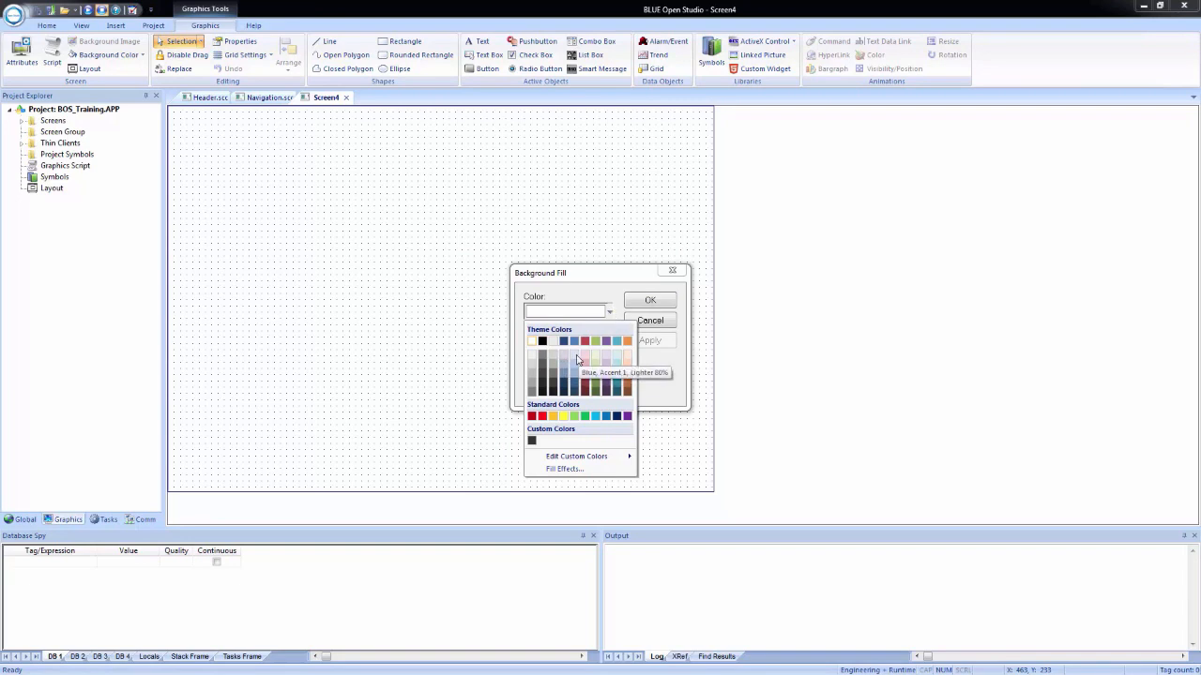
pyautogui.click(577, 361)
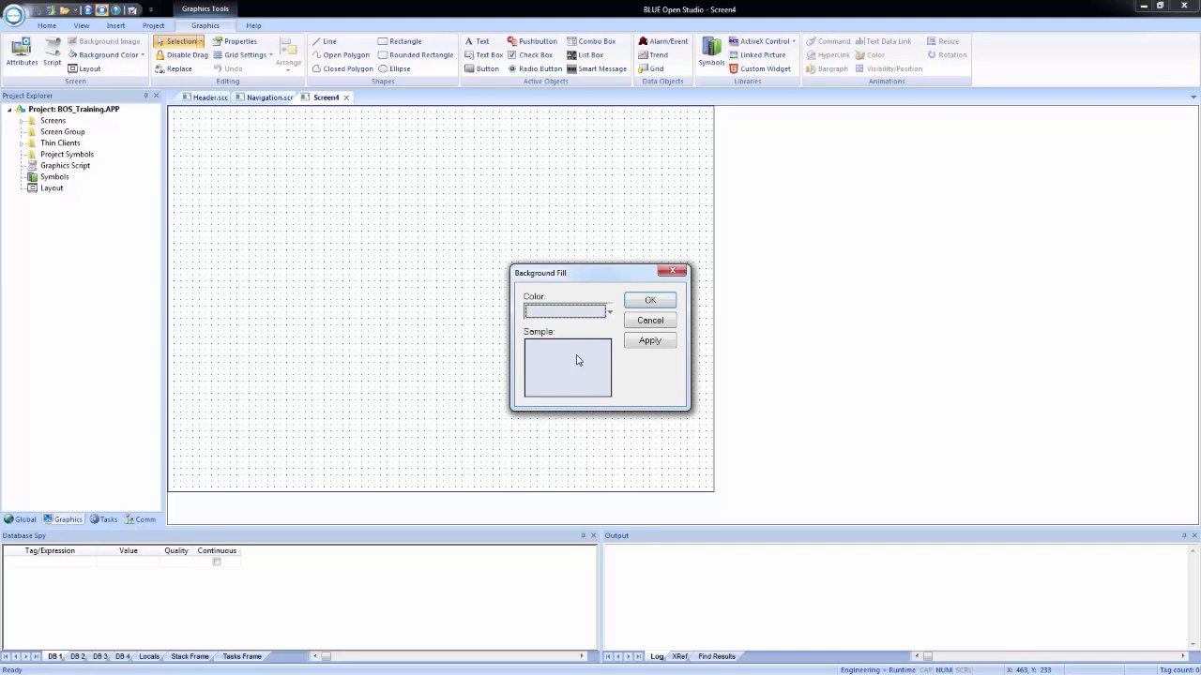
pyautogui.click(666, 343)
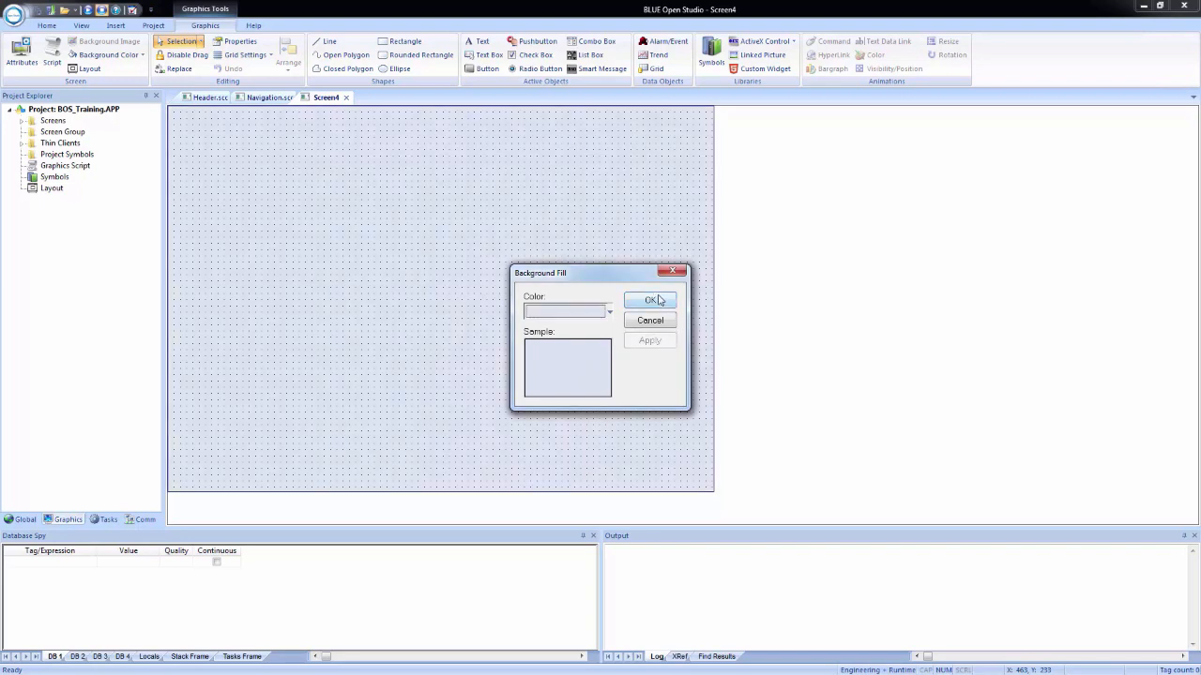
pyautogui.click(664, 304)
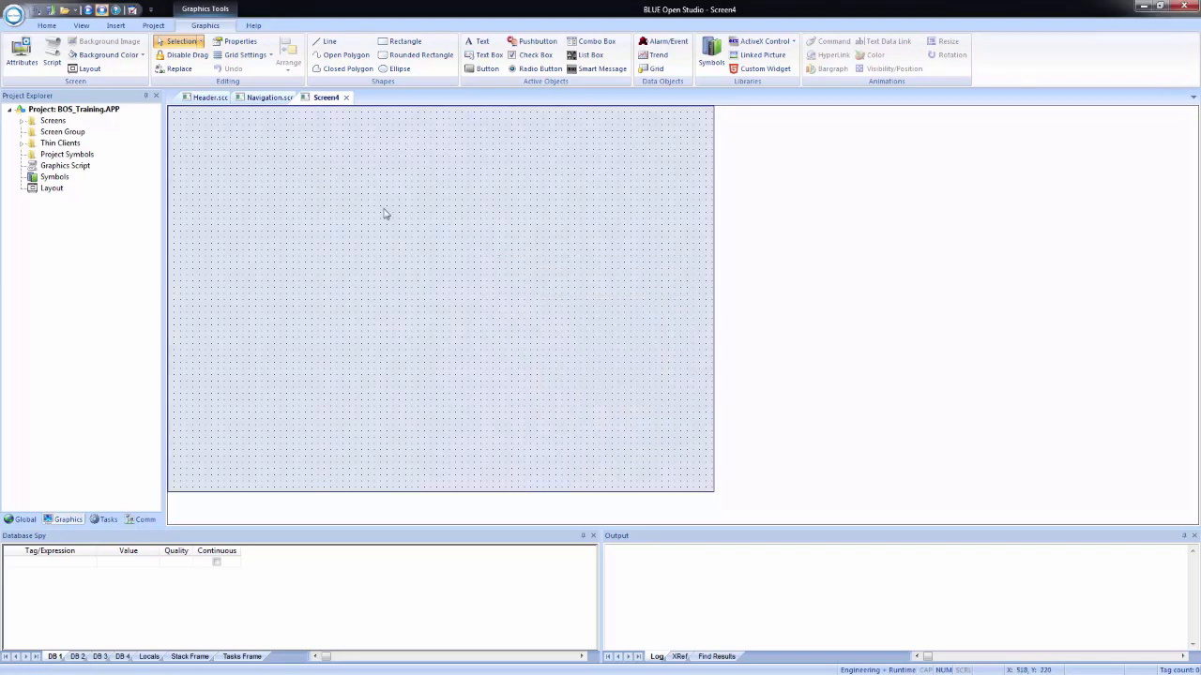
# Step: Save the 874 by 618 screen as Template in the project's Screen folder
pyautogui.click(40, 13)
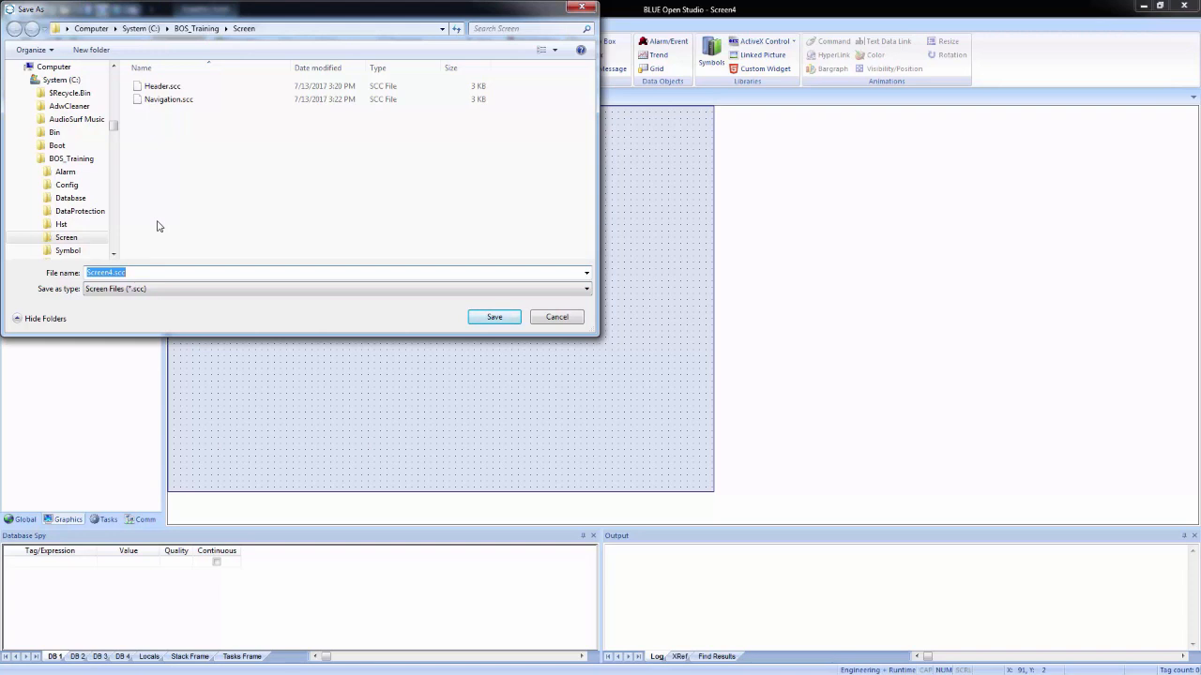
pyautogui.write('Template')
pyautogui.press('Return')
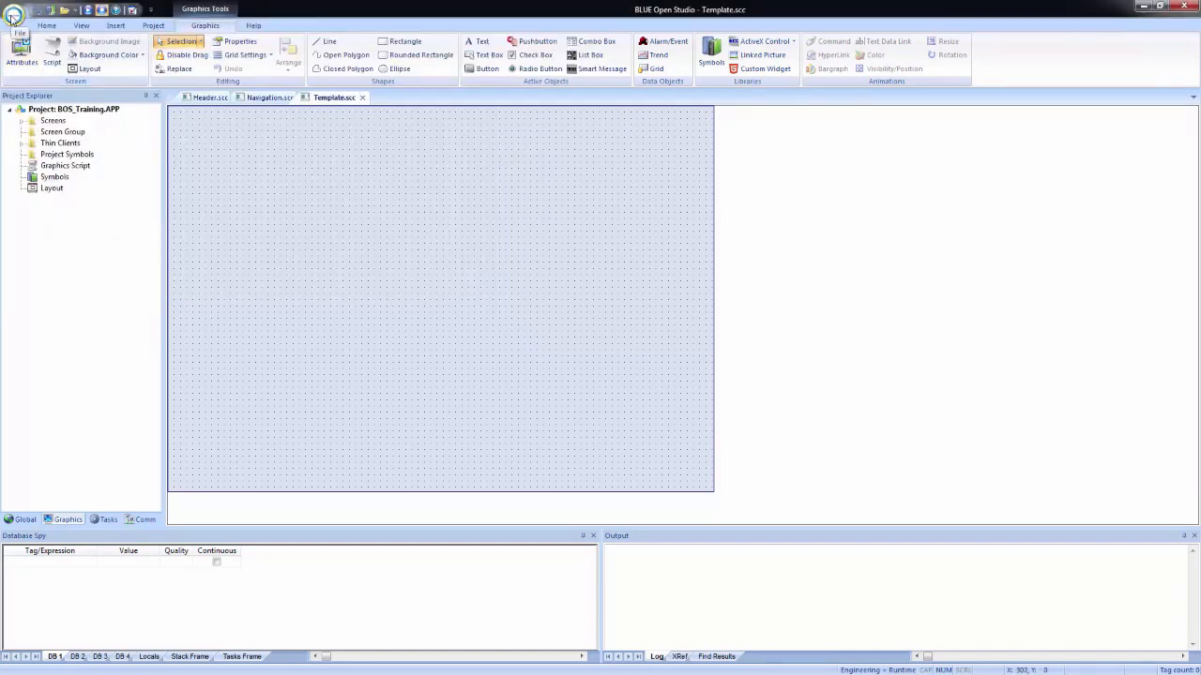
# Step: Save a copy of the Template screen as Main in the project's Screen folder
pyautogui.click(13, 15)
pyautogui.click(42, 127)
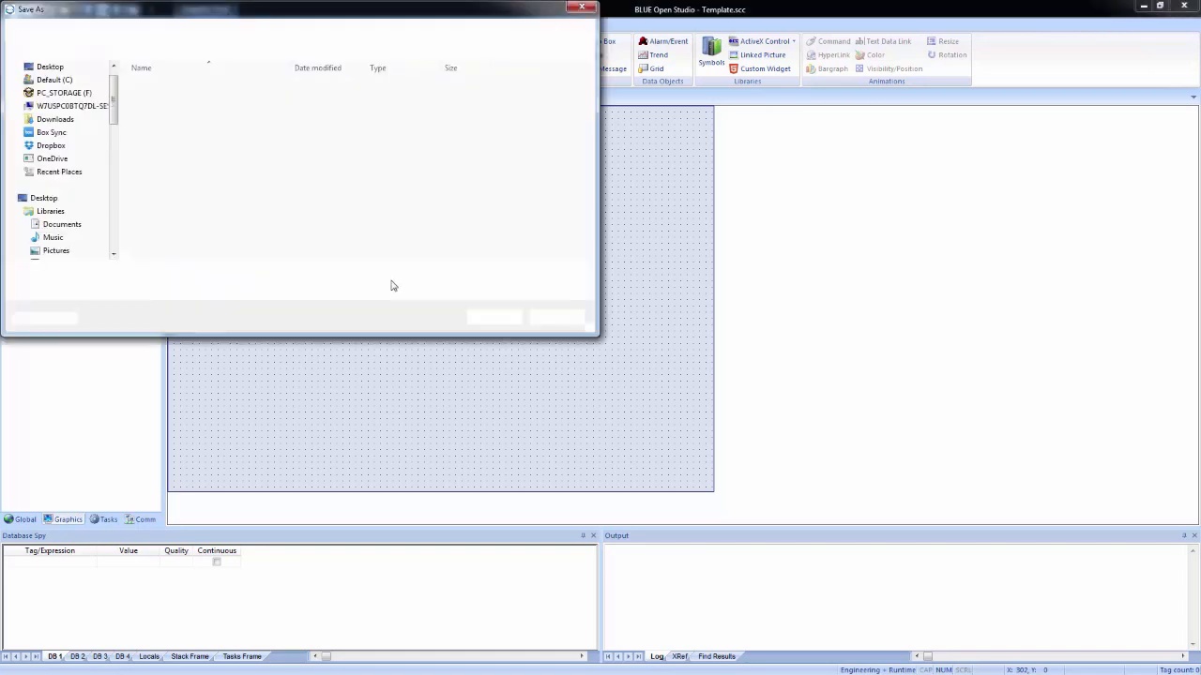
pyautogui.write('Main')
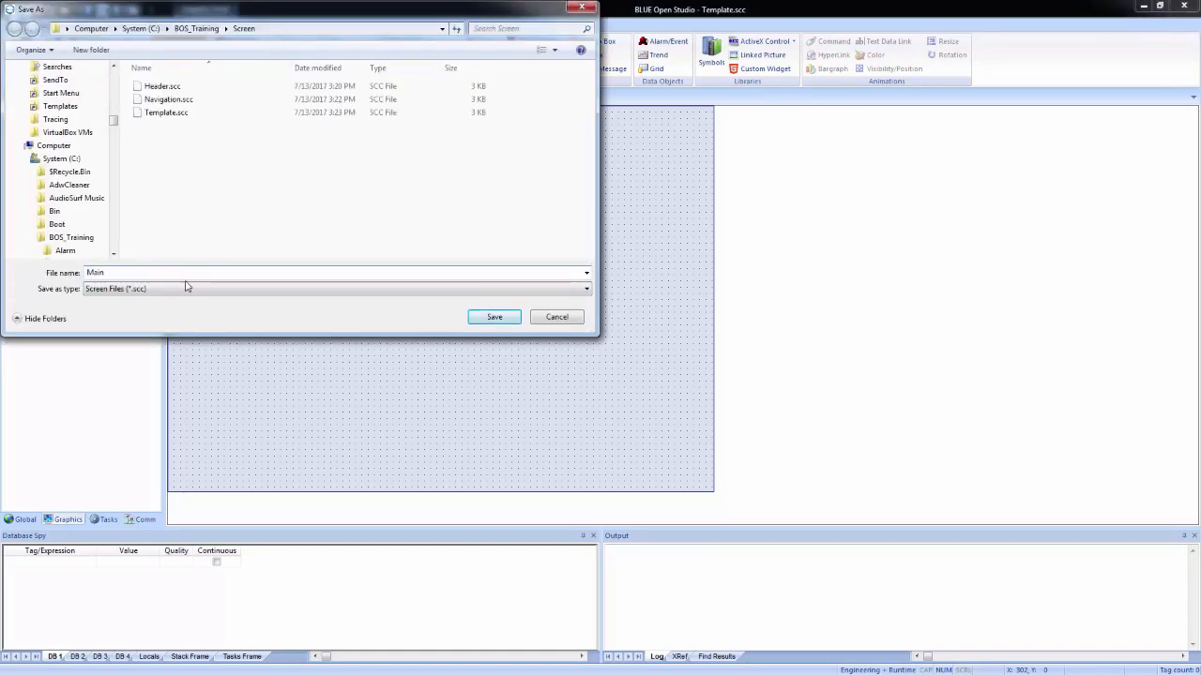
pyautogui.click(492, 318)
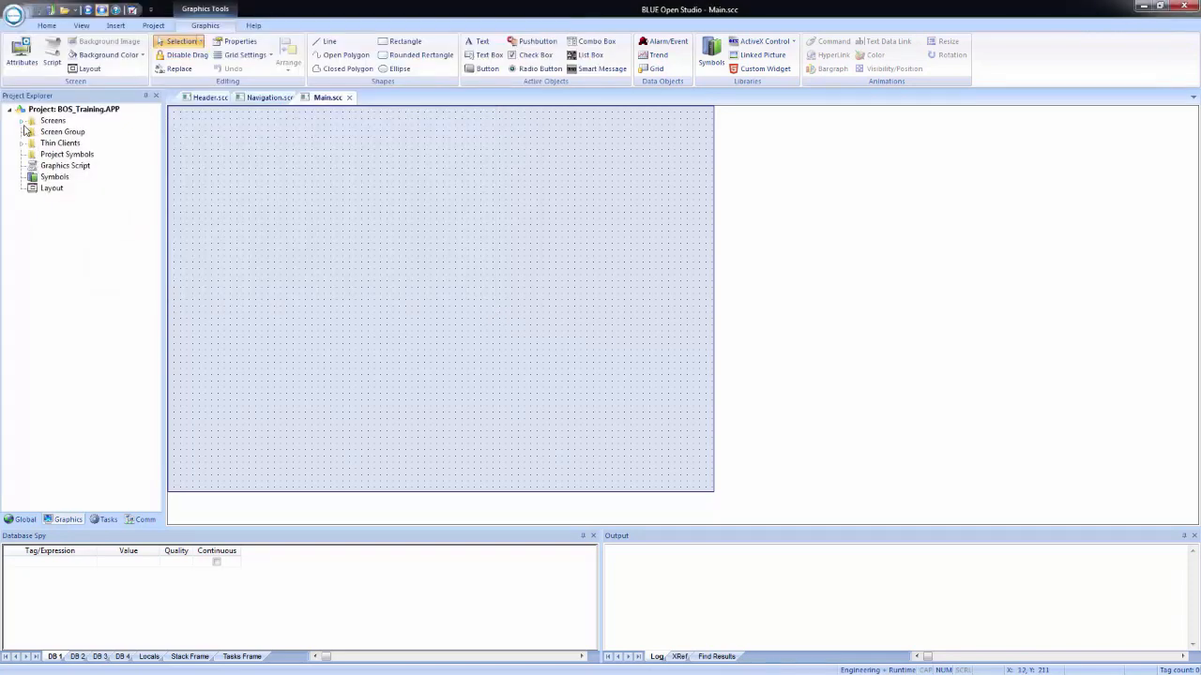
# Step: Expand the project's list of screens and close the open Main, Navigation and Header screens
pyautogui.click(22, 124)
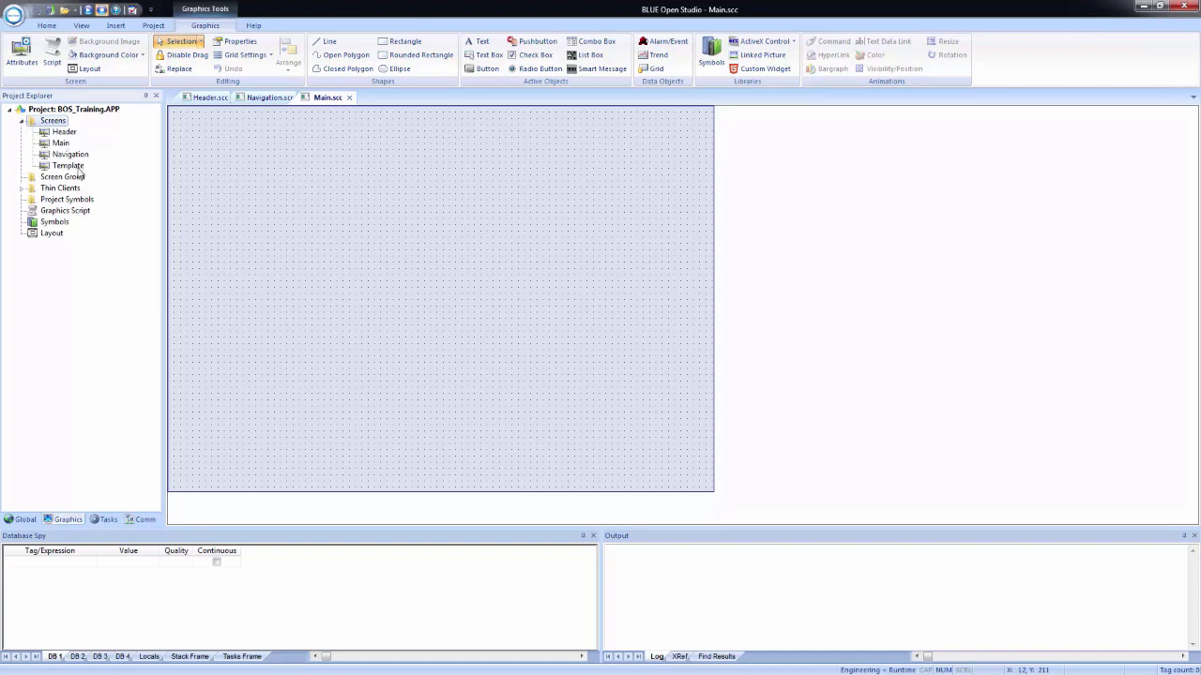
pyautogui.click(349, 98)
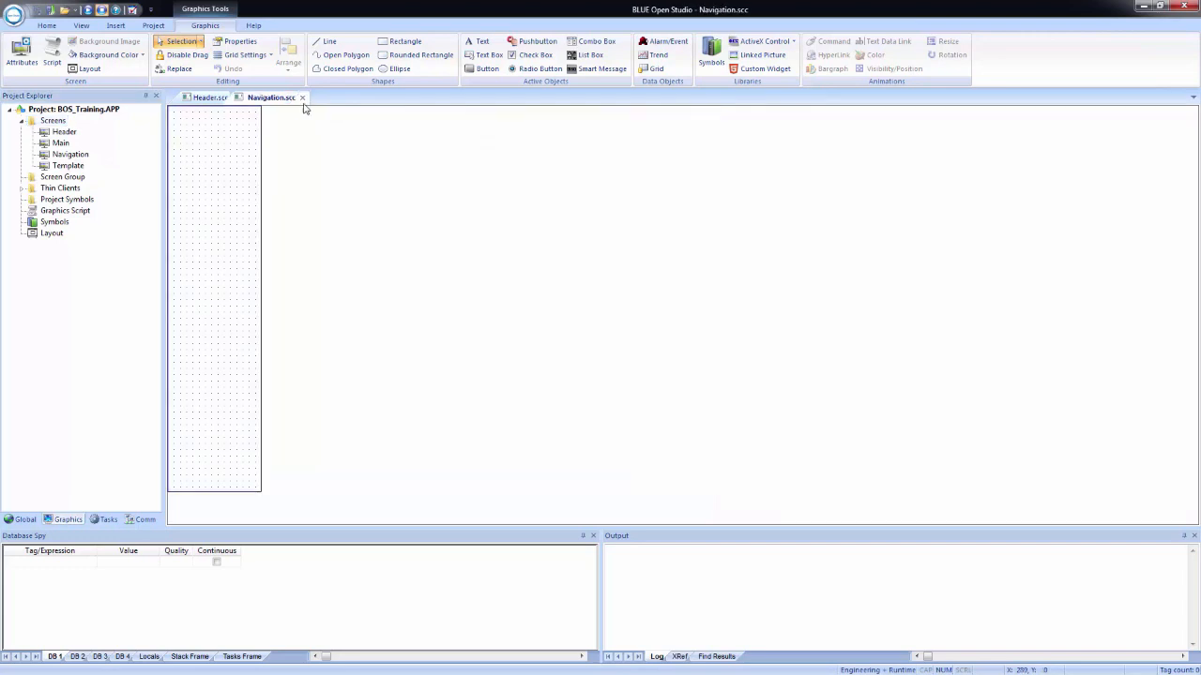
pyautogui.click(301, 97)
pyautogui.click(234, 98)
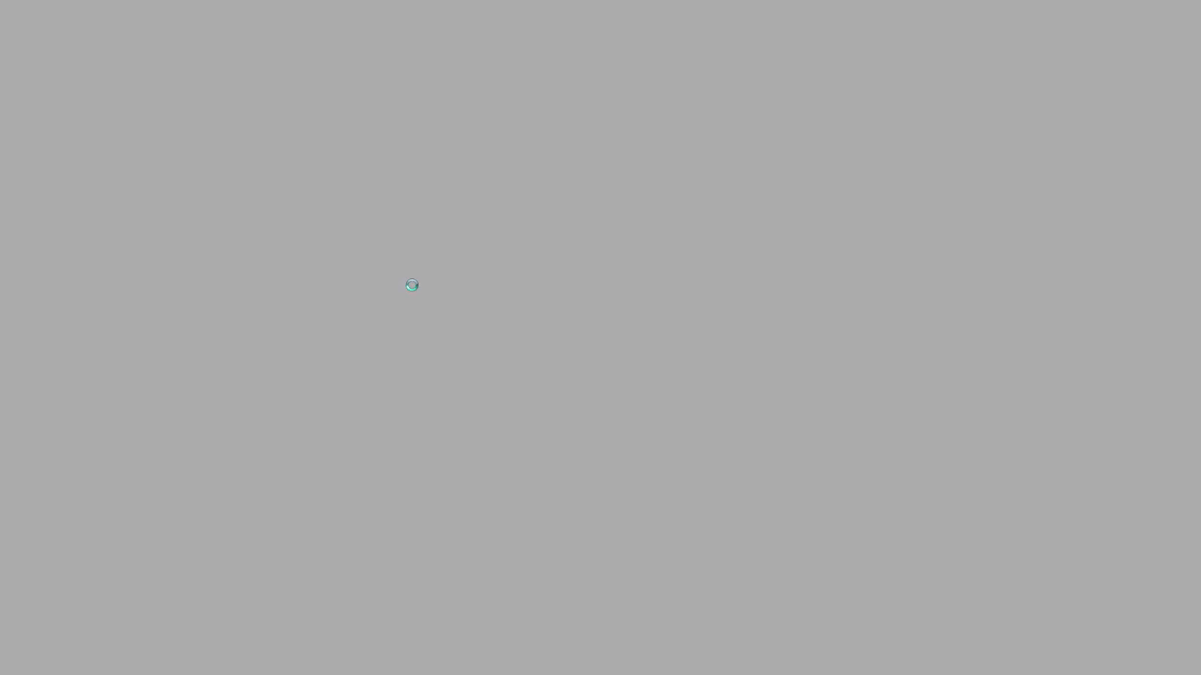
# Step: Return from the running viewer to the editor and set the Main screen as startup
pyautogui.hotkey('alt', 'Tab')
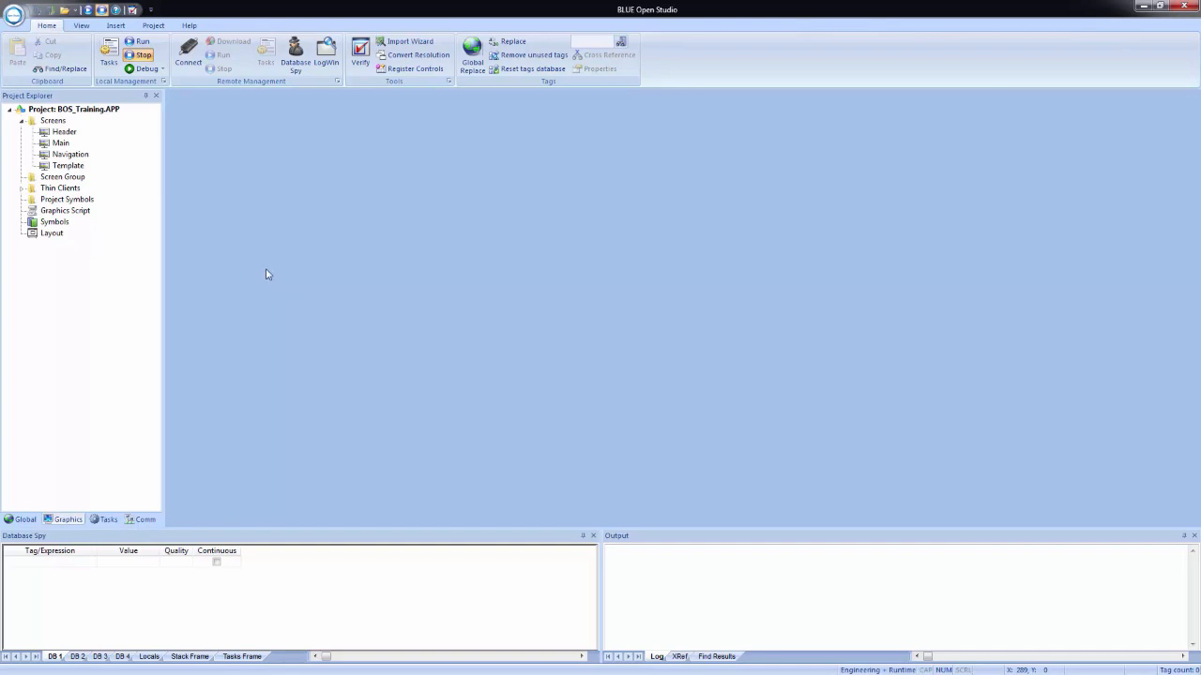
pyautogui.rightClick(62, 144)
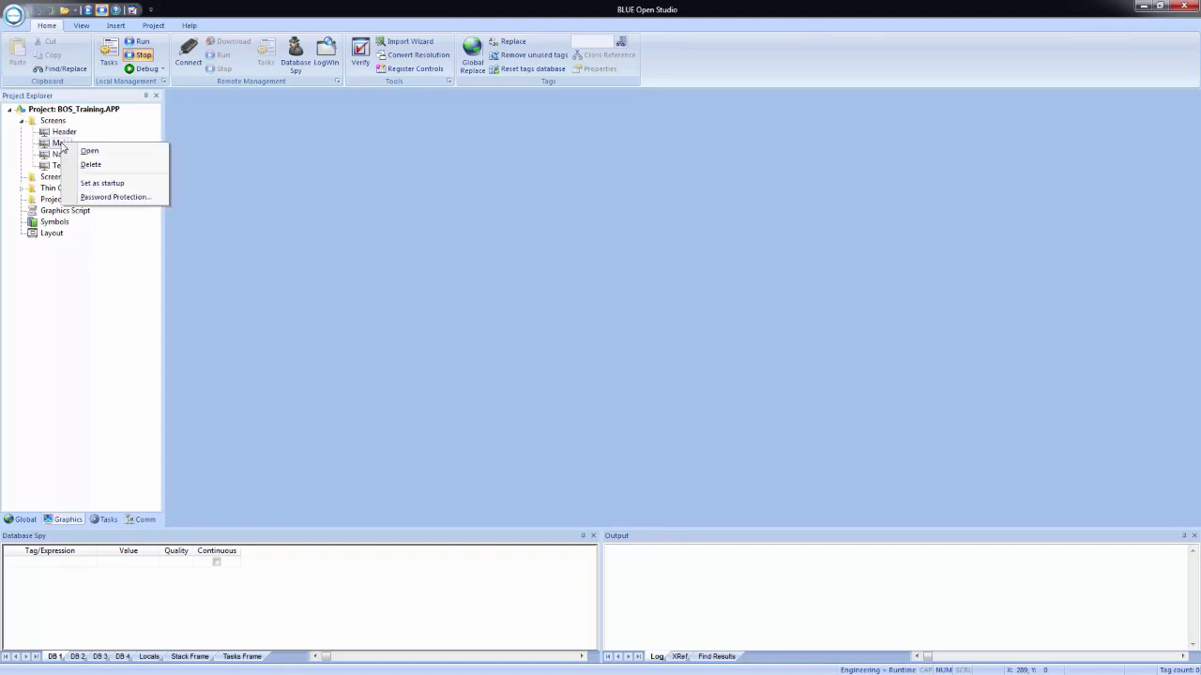
pyautogui.click(92, 184)
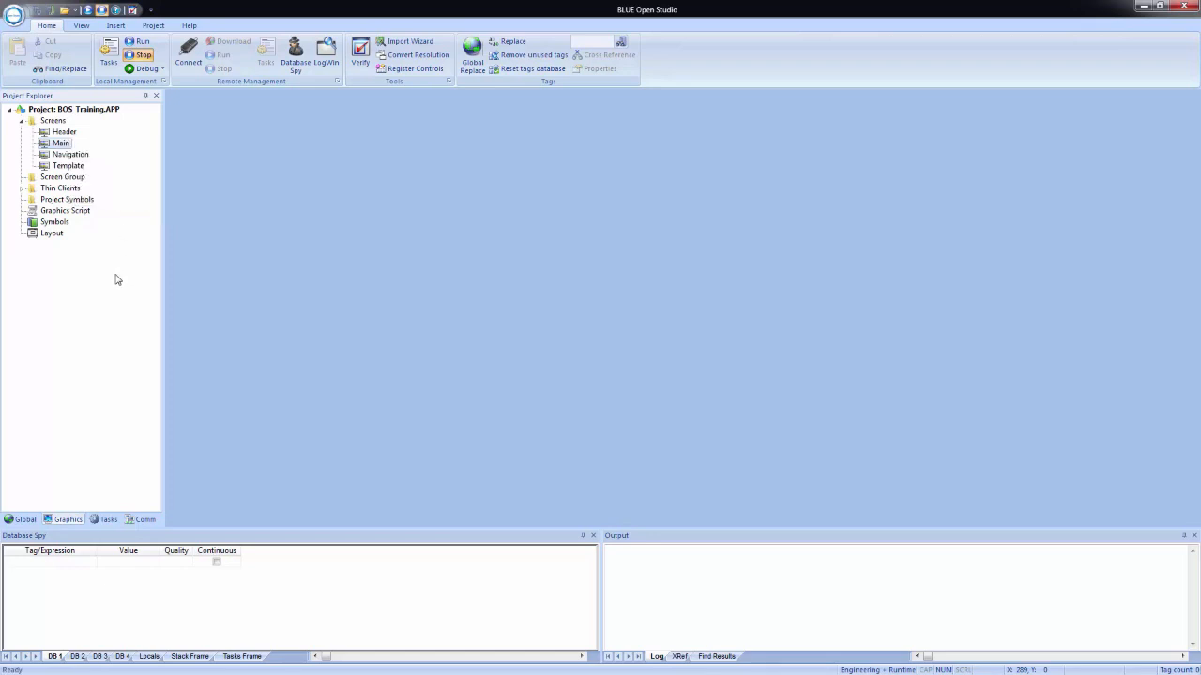
# Step: Insert a screen group named STARTUP containing the Header, Main and Navigation screens
pyautogui.click(54, 179)
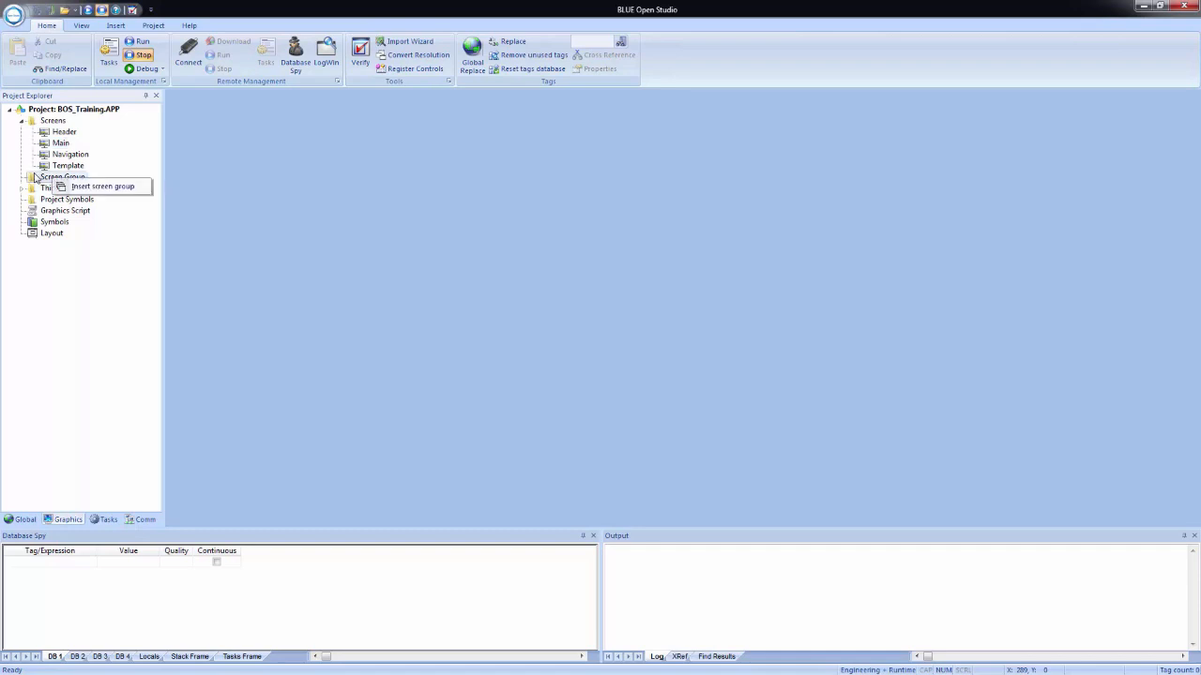
pyautogui.click(89, 190)
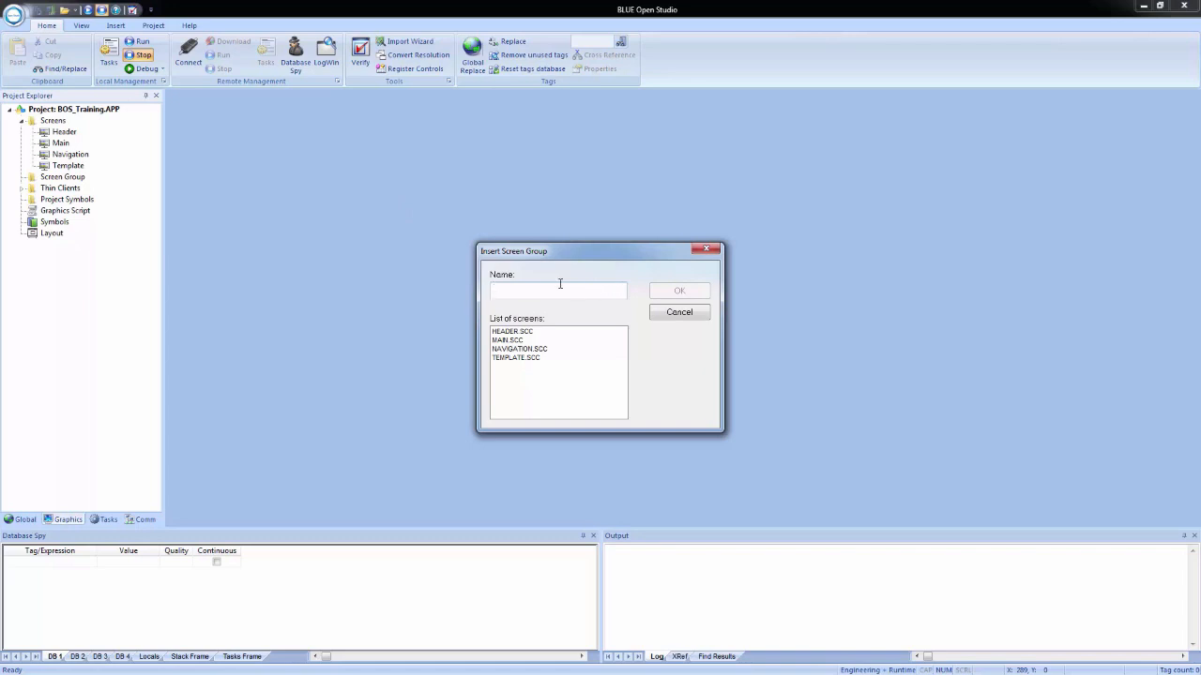
pyautogui.write('STARTUP')
pyautogui.click(524, 333)
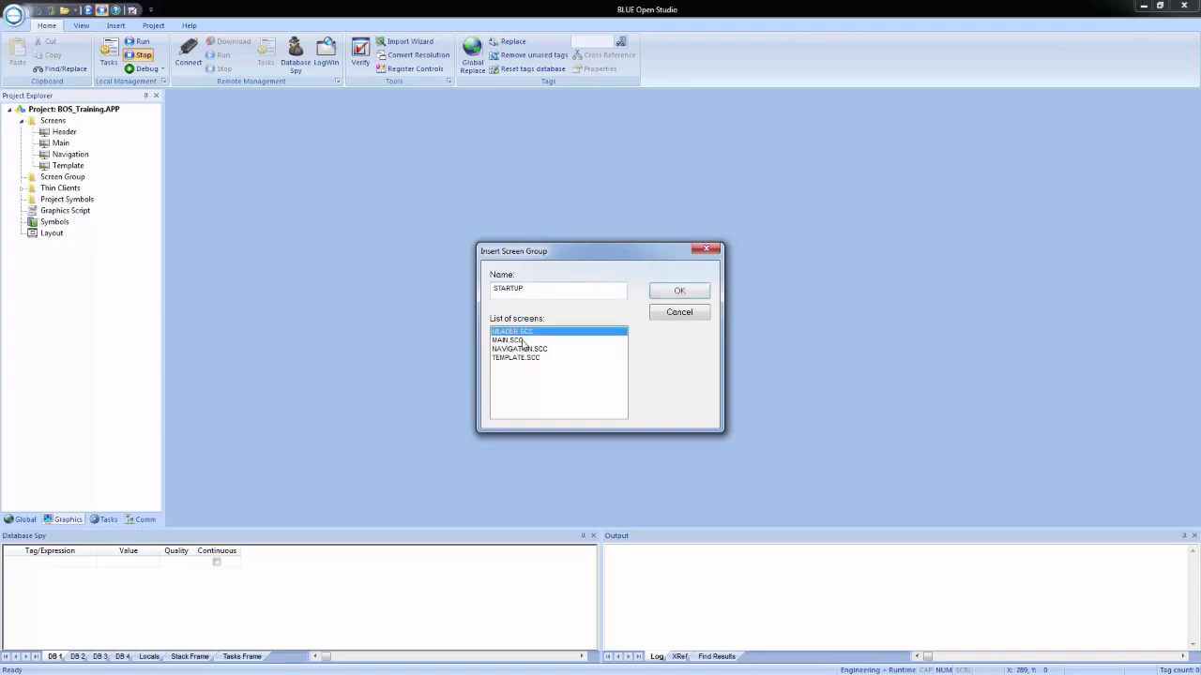
pyautogui.click(506, 341)
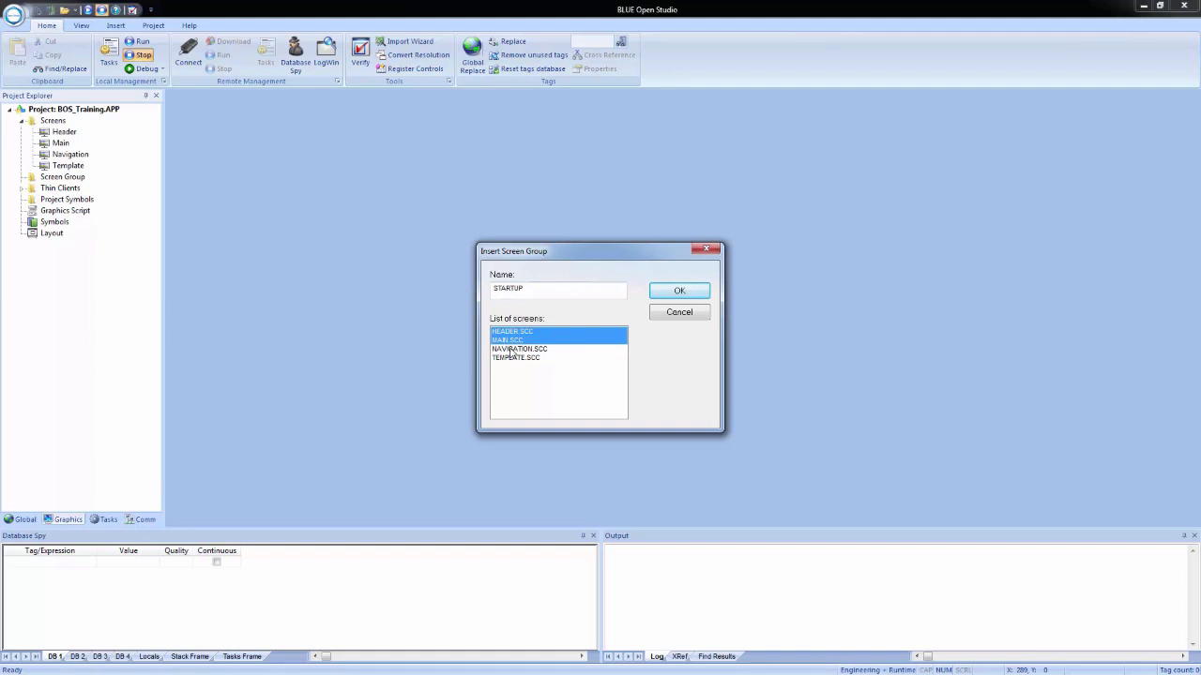
pyautogui.click(511, 349)
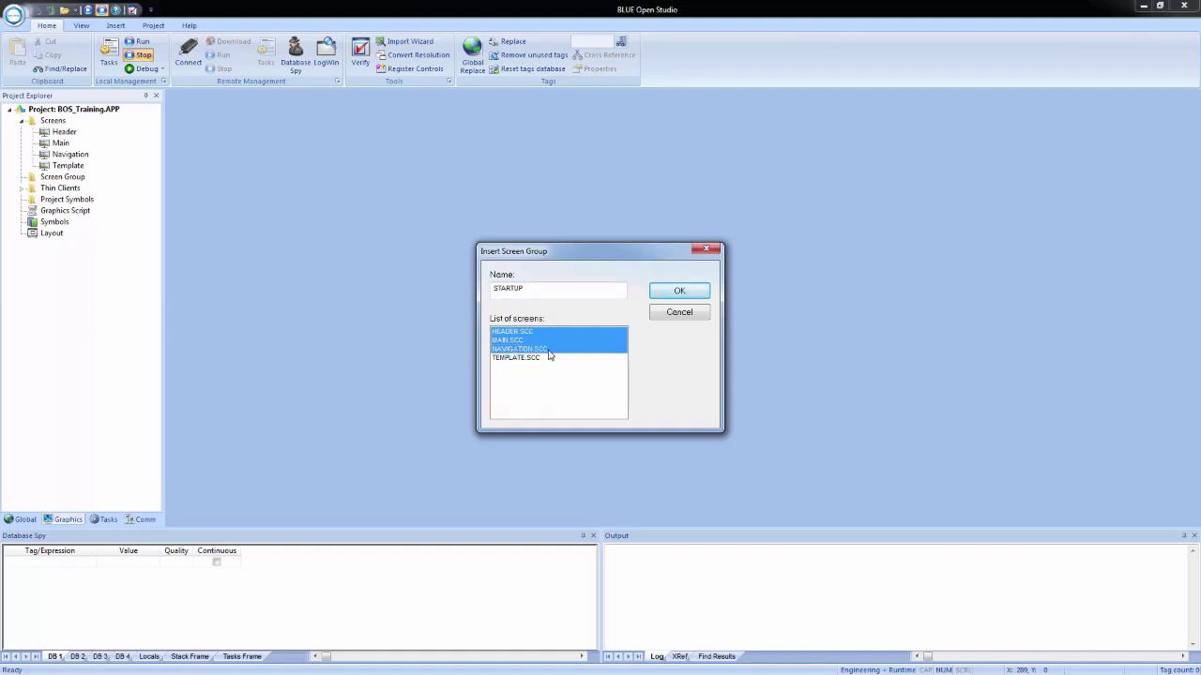
pyautogui.click(667, 294)
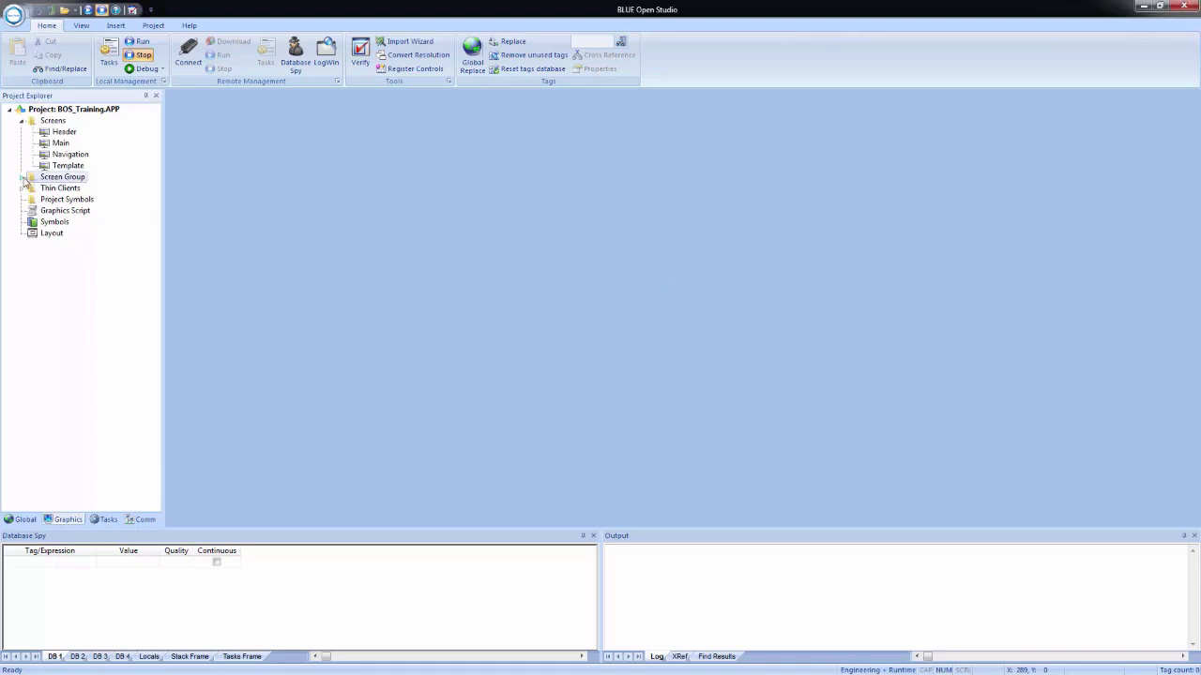
# Step: Expand the STARTUP screen group and inspect its Header and Main screens, closing each one
pyautogui.click(24, 178)
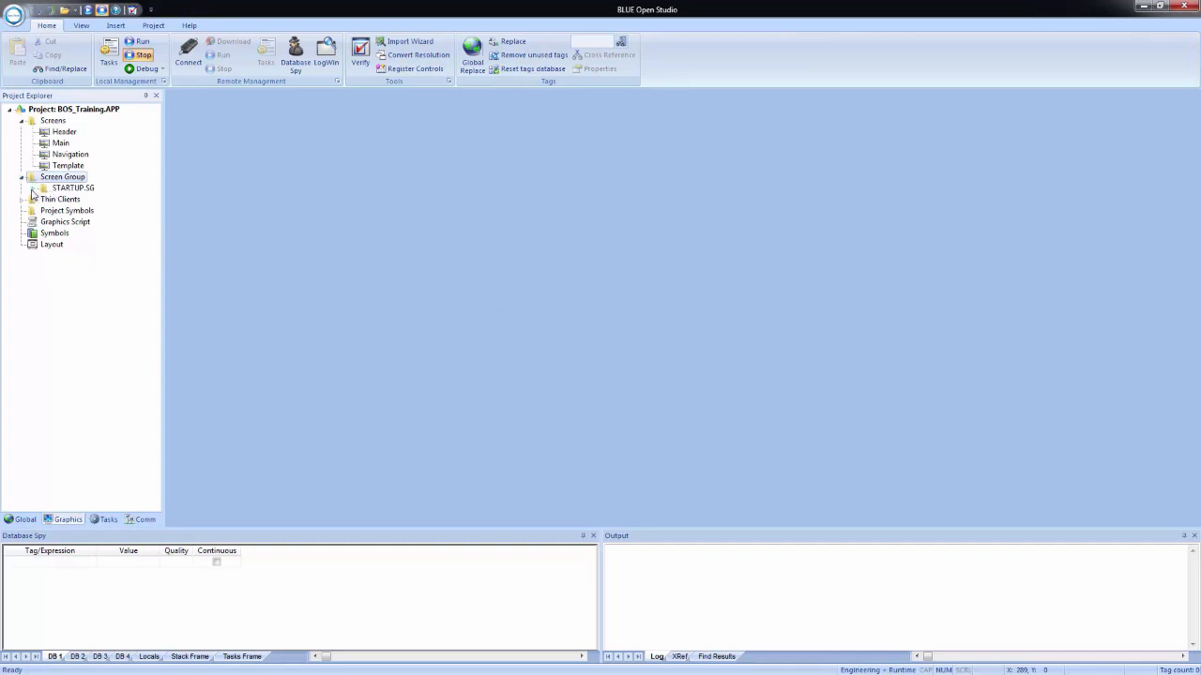
pyautogui.click(32, 188)
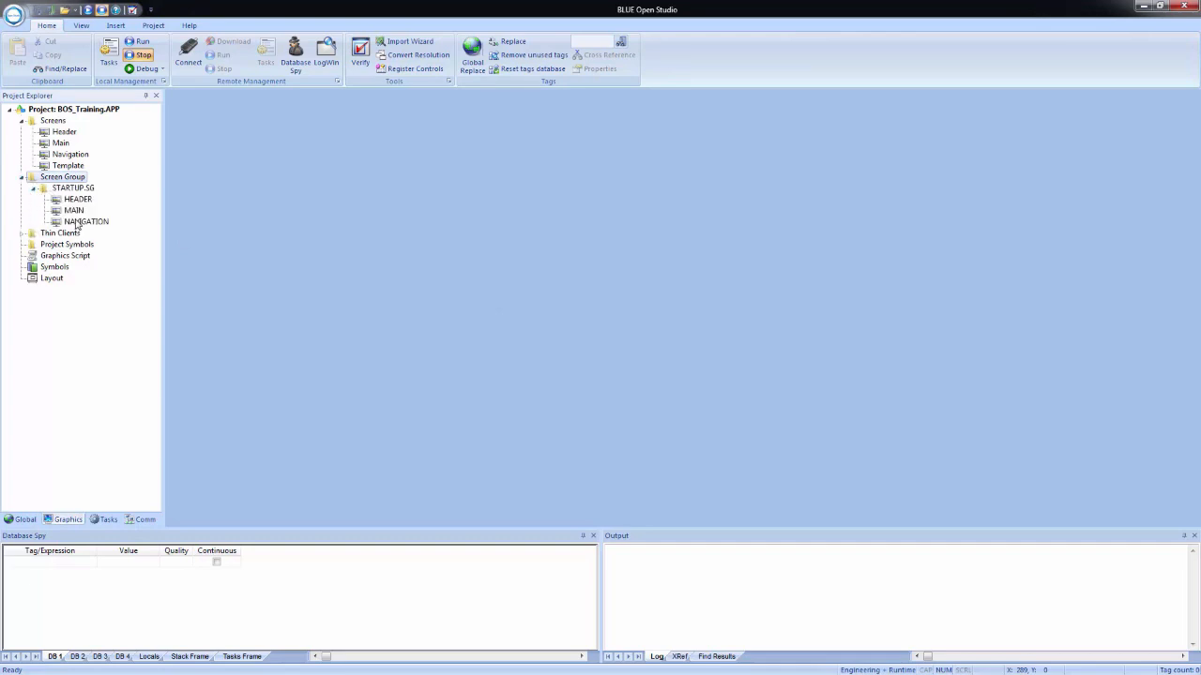
pyautogui.doubleClick(75, 201)
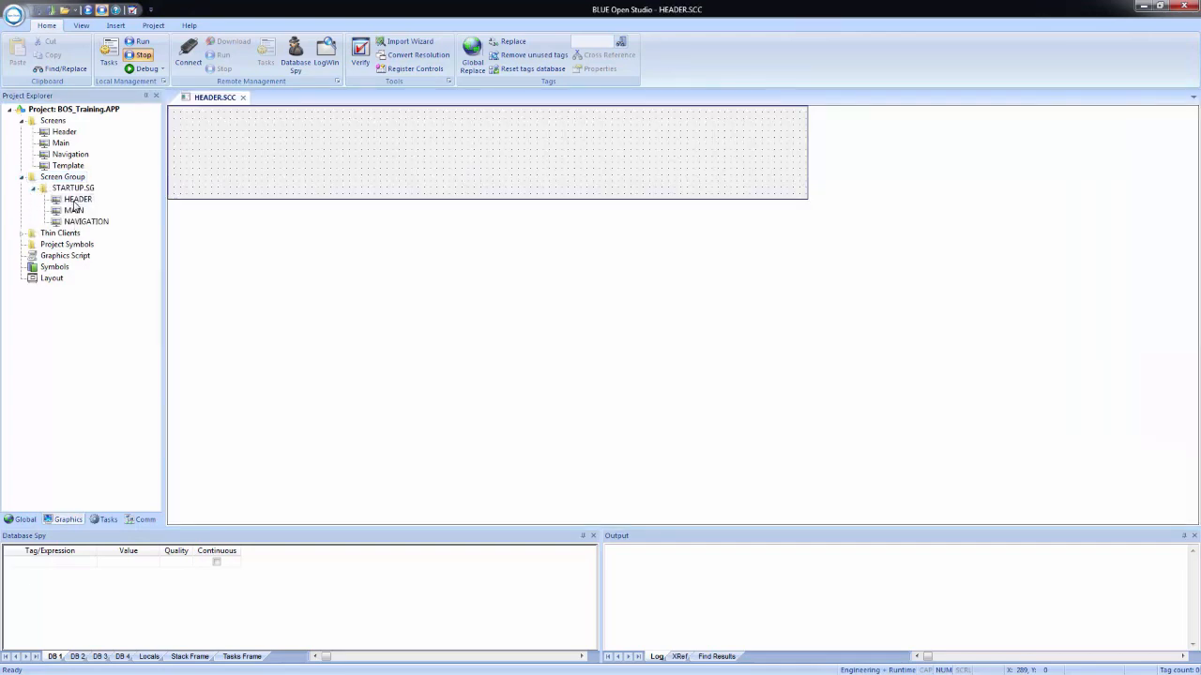
pyautogui.click(243, 98)
pyautogui.doubleClick(73, 210)
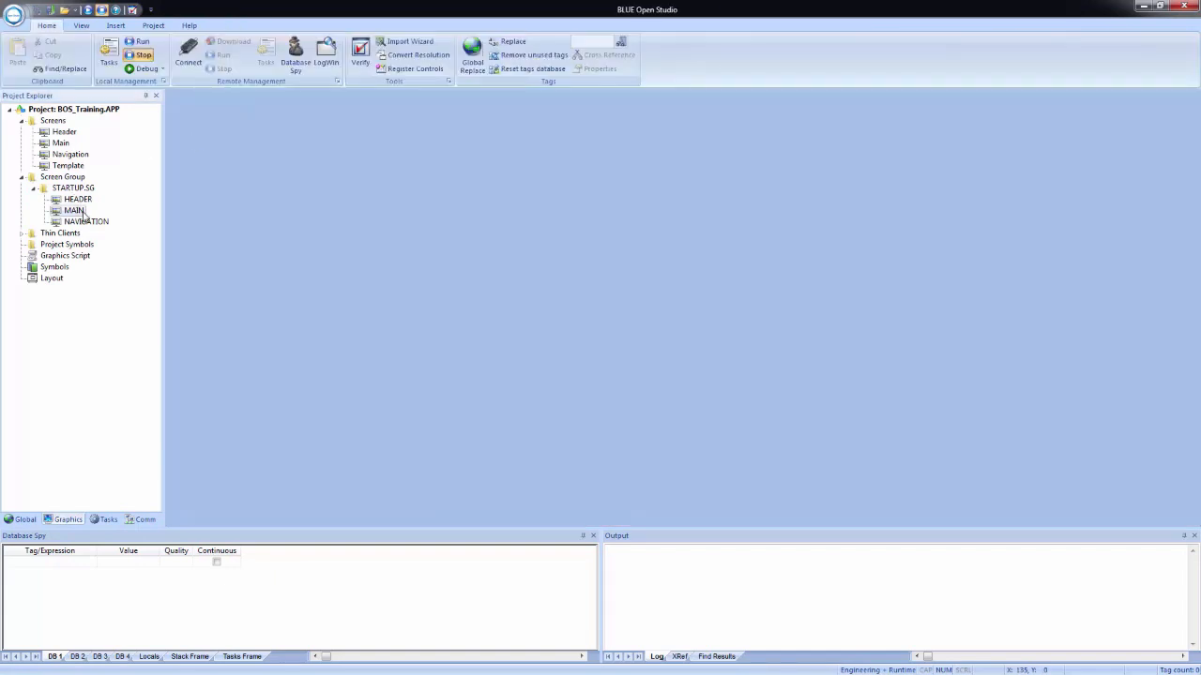
pyautogui.click(235, 98)
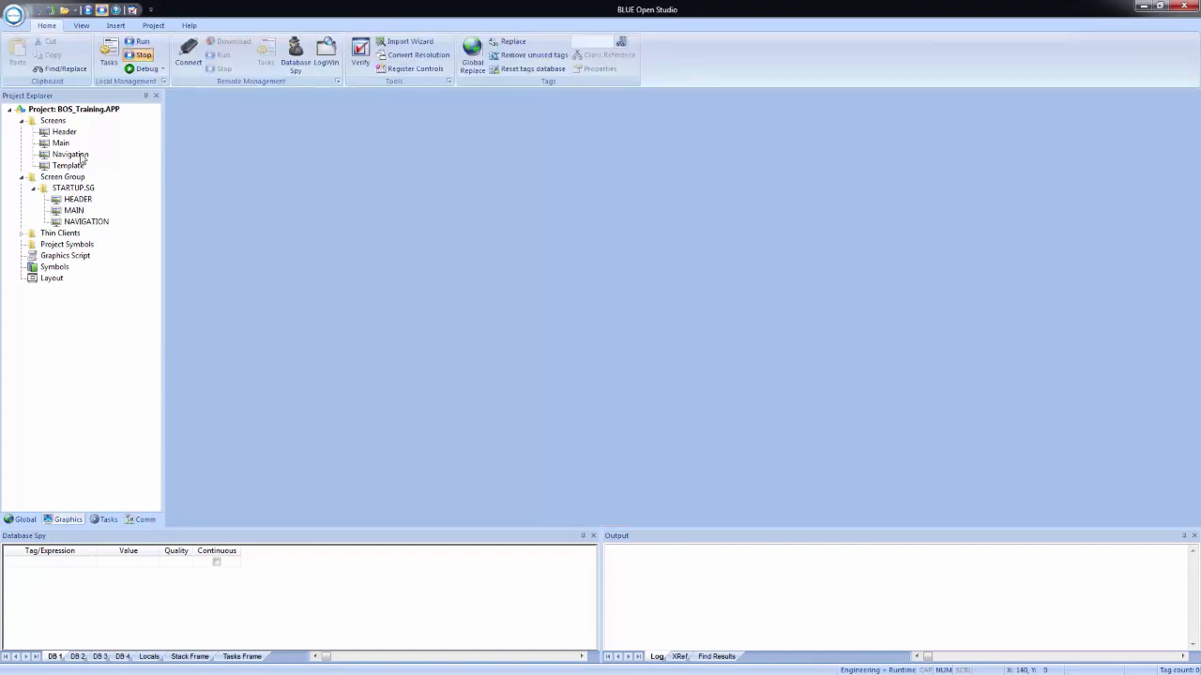
# Step: Set the STARTUP screen group as the project's startup and stop the project's test run
pyautogui.click(58, 133)
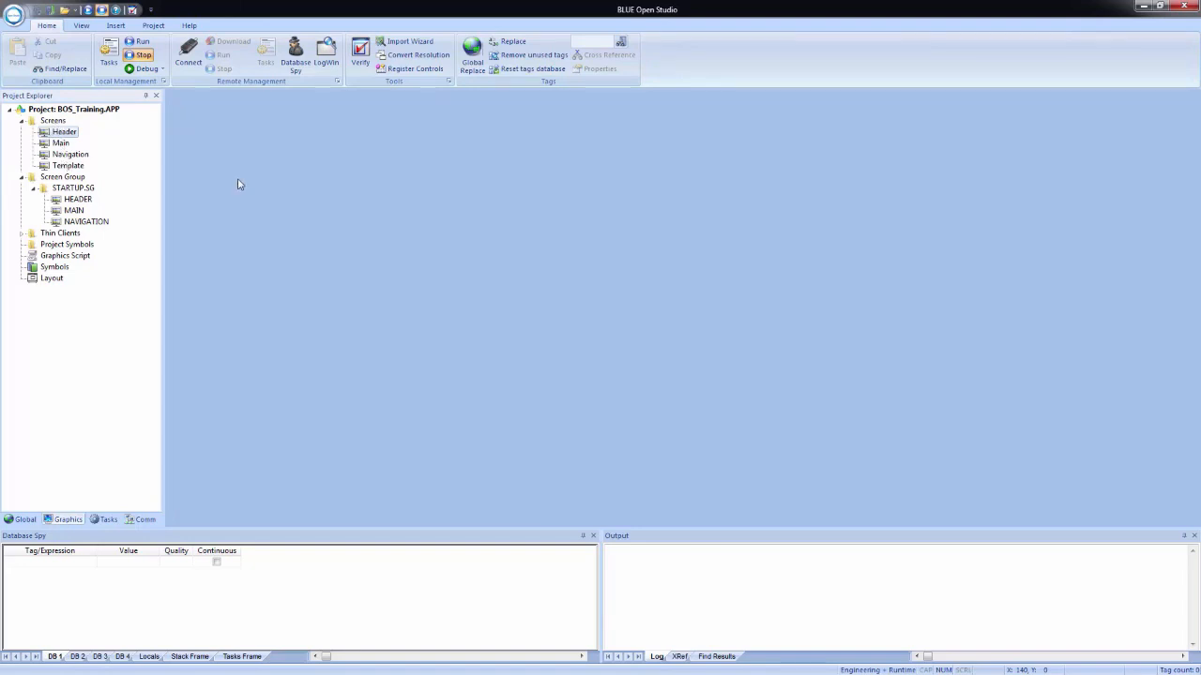
pyautogui.click(63, 192)
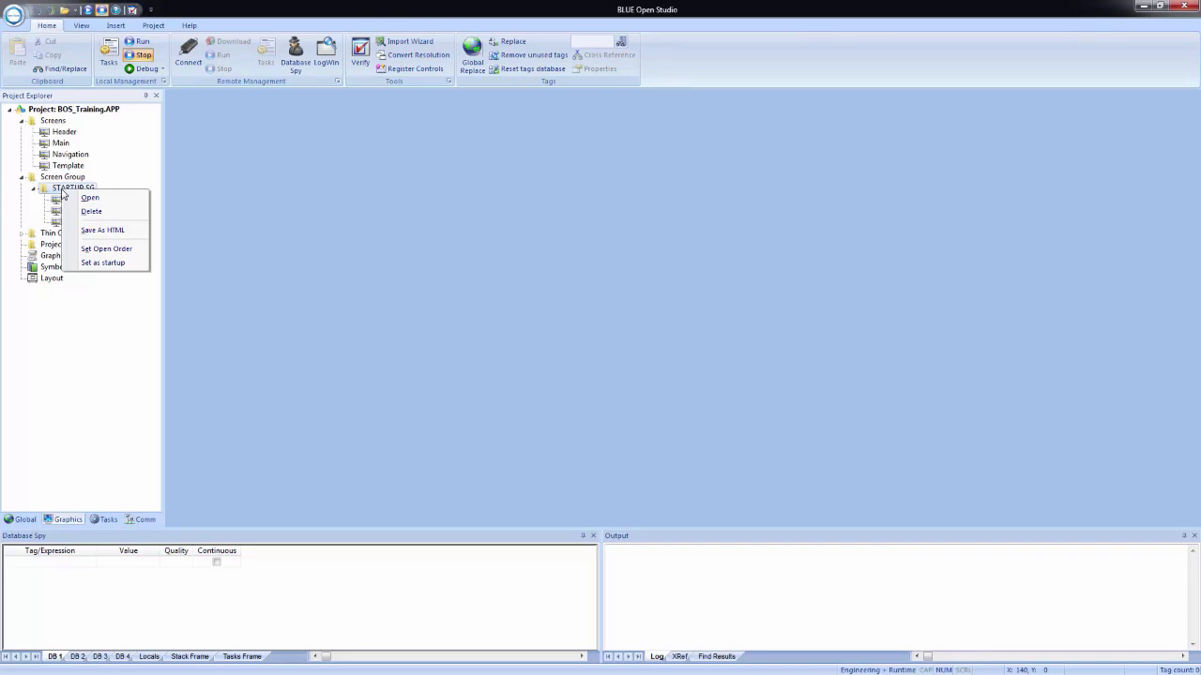
pyautogui.click(104, 262)
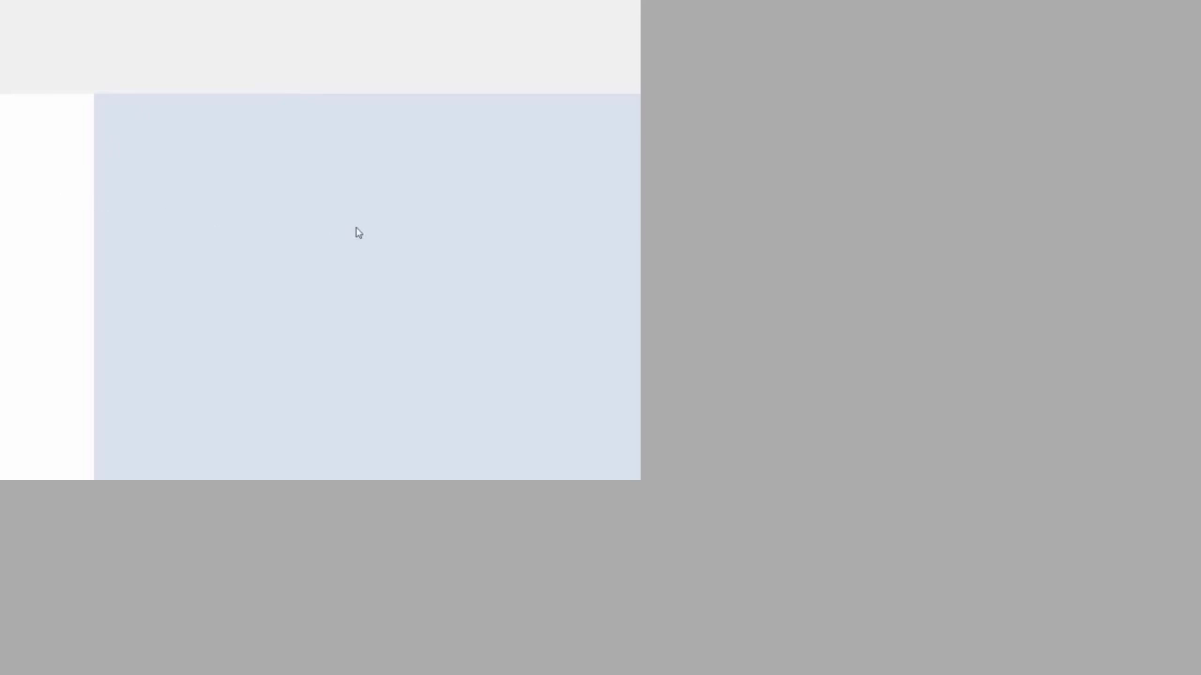
pyautogui.hotkey('alt', 'Tab')
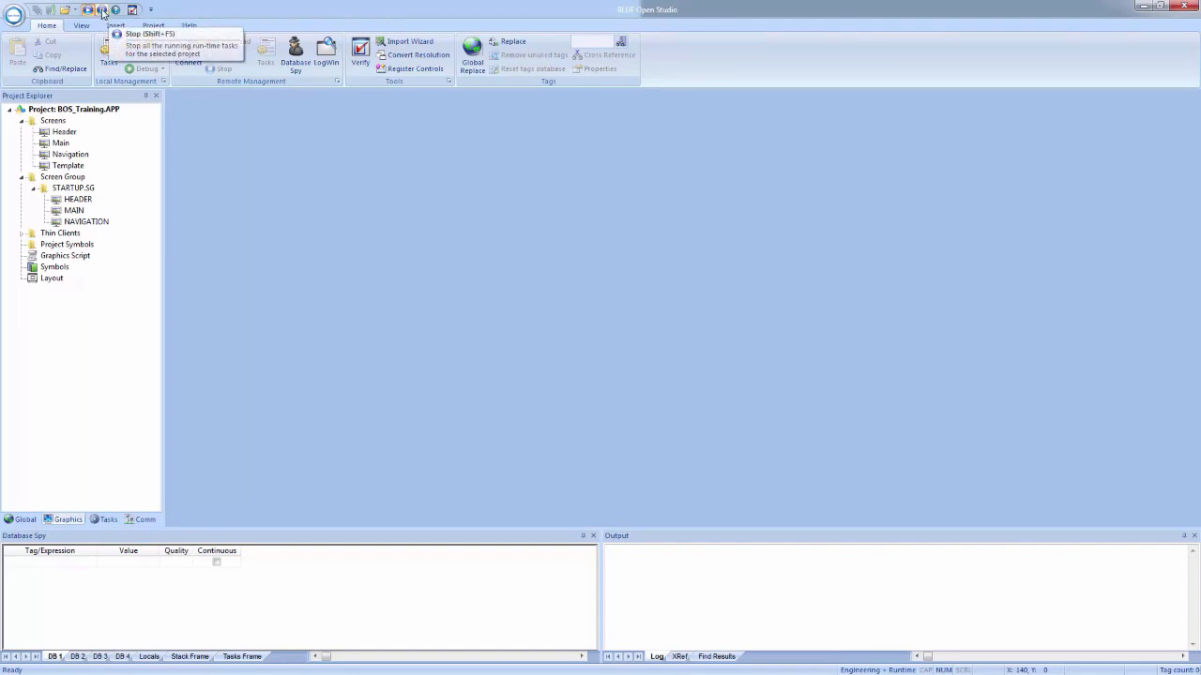
pyautogui.click(103, 13)
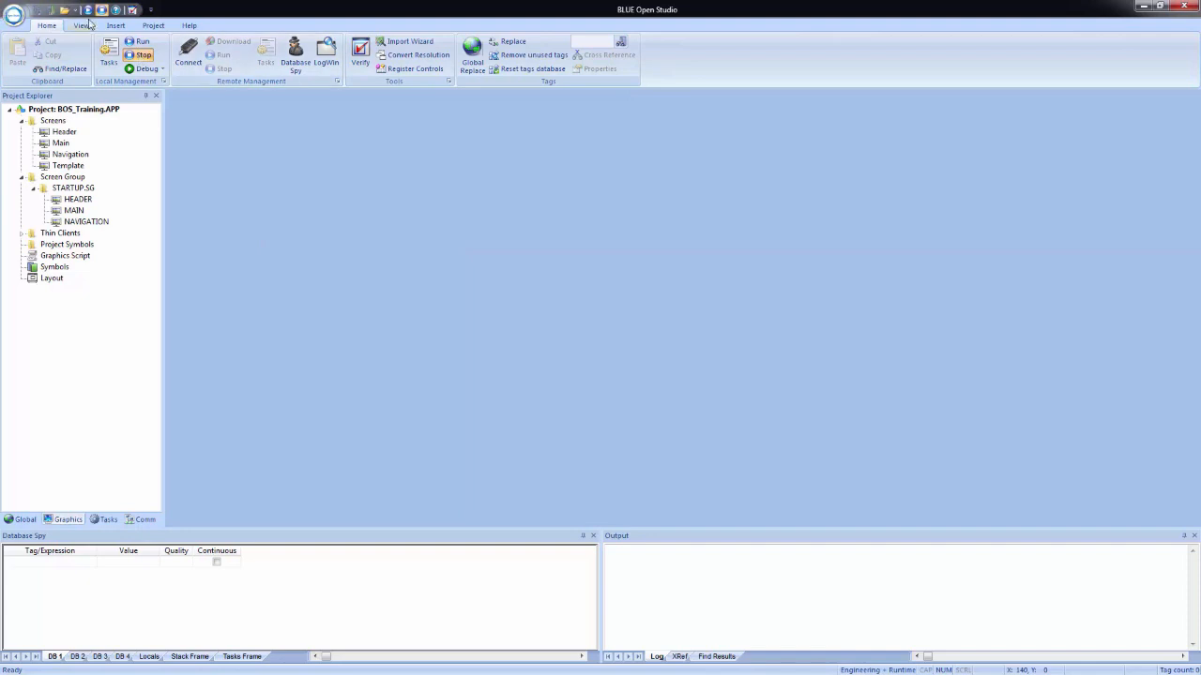
# Step: In the project's viewer settings, keep STARTUP.SG as startup screen, disable Start Maximized, and enable Resize Border, Titlebar and Auto Screen Scaling
pyautogui.click(154, 26)
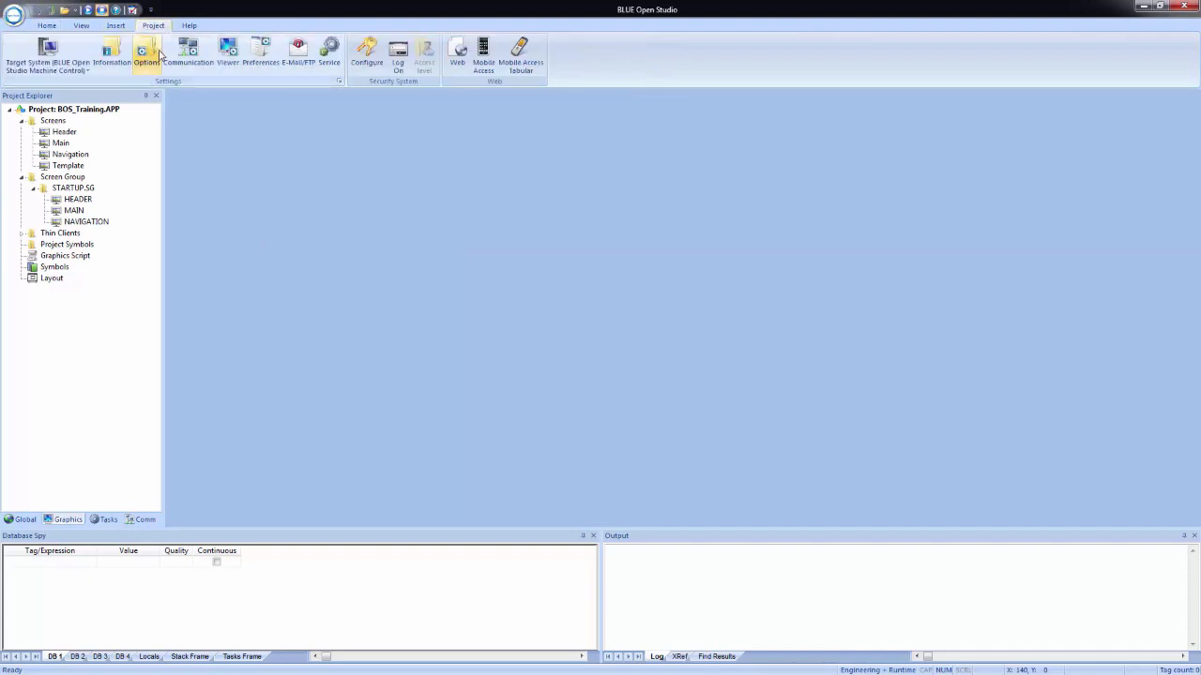
pyautogui.click(229, 52)
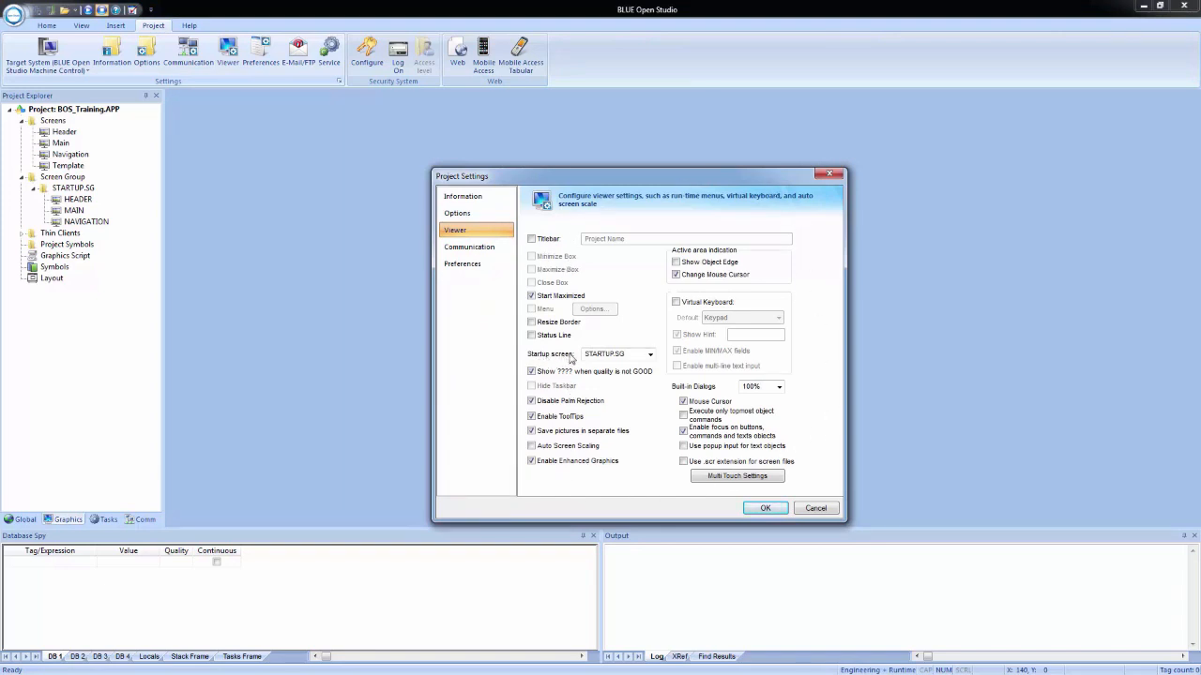
pyautogui.click(650, 355)
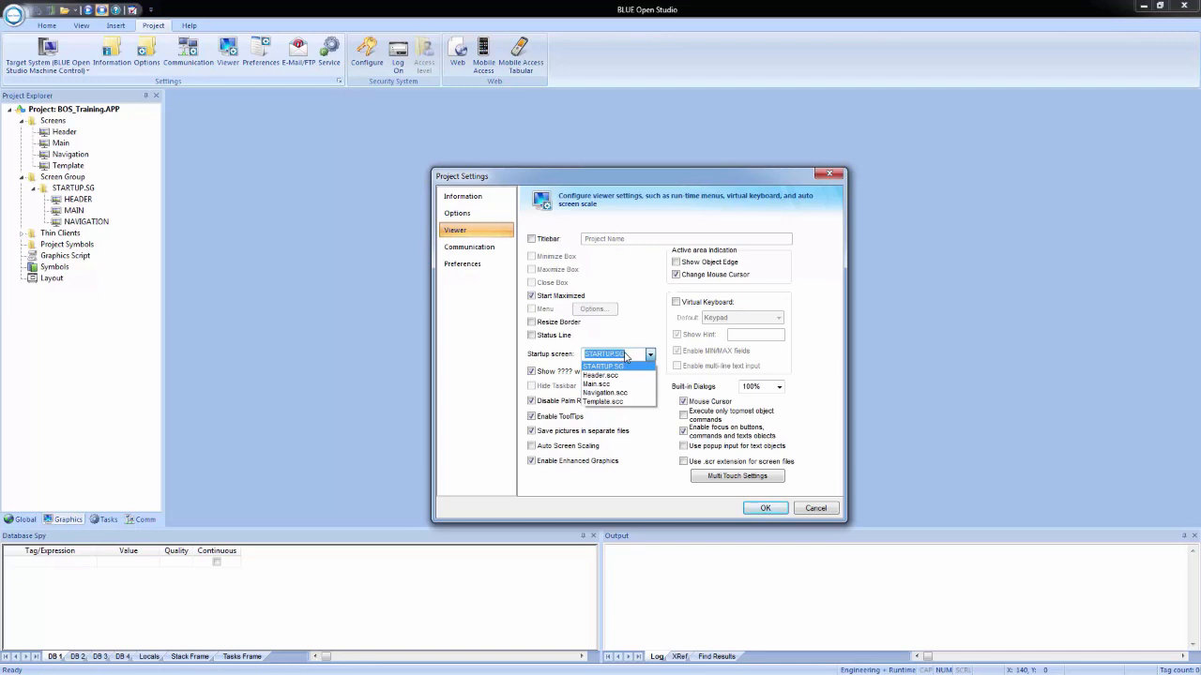
pyautogui.click(625, 354)
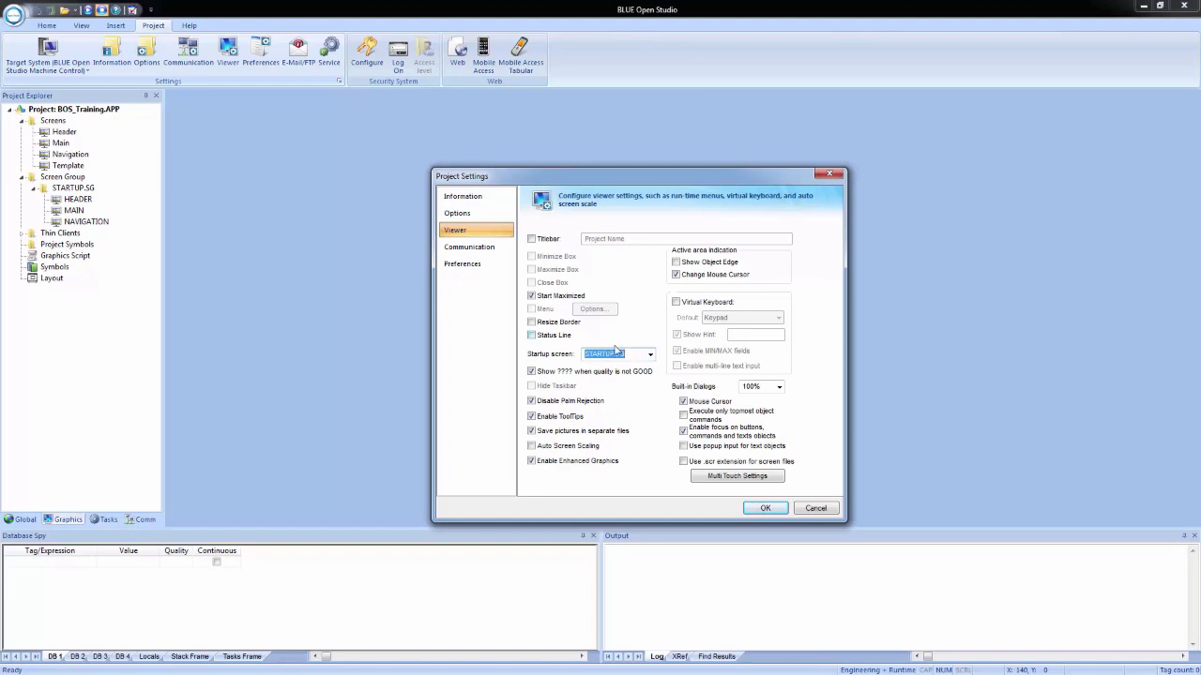
pyautogui.click(532, 297)
pyautogui.click(532, 323)
pyautogui.click(531, 239)
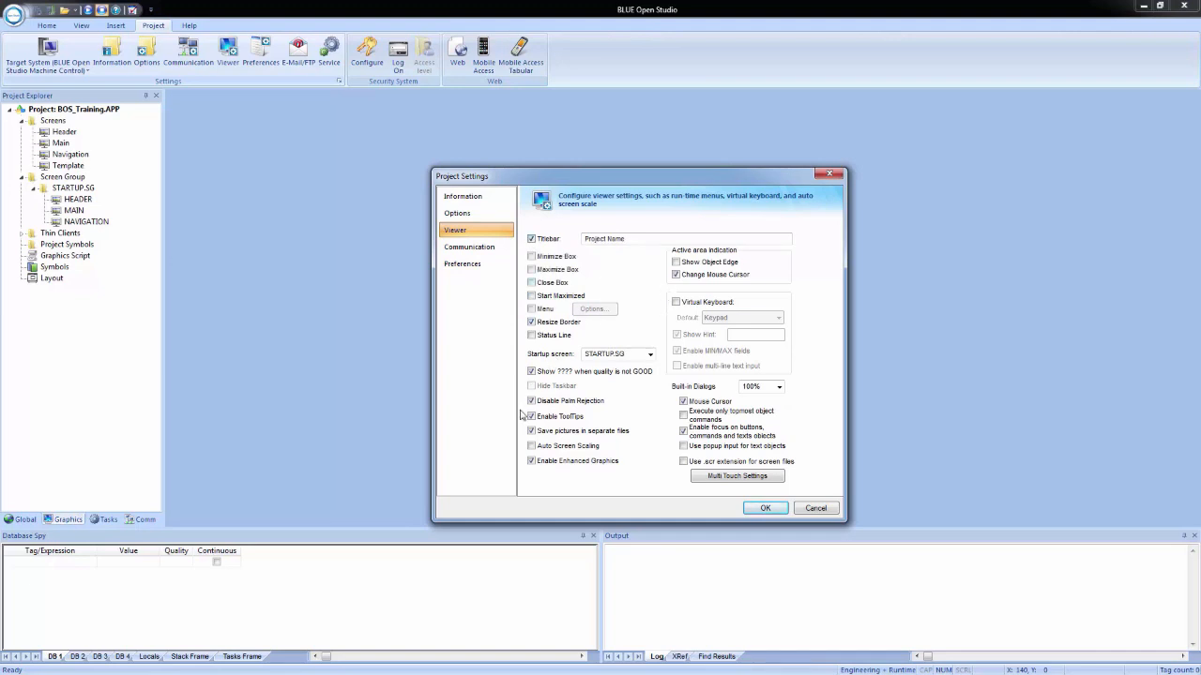
pyautogui.click(532, 446)
pyautogui.click(766, 508)
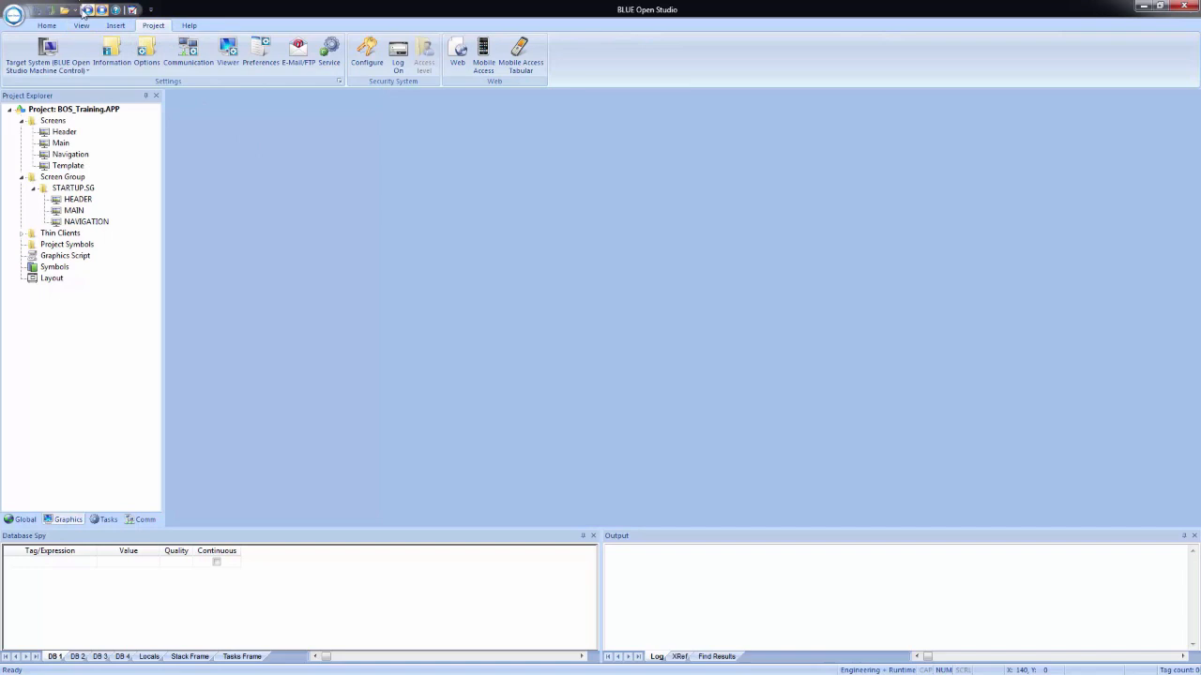
# Step: Run the project and test moving the runtime viewer window and resizing it to a narrower, slightly taller shape
pyautogui.click(89, 10)
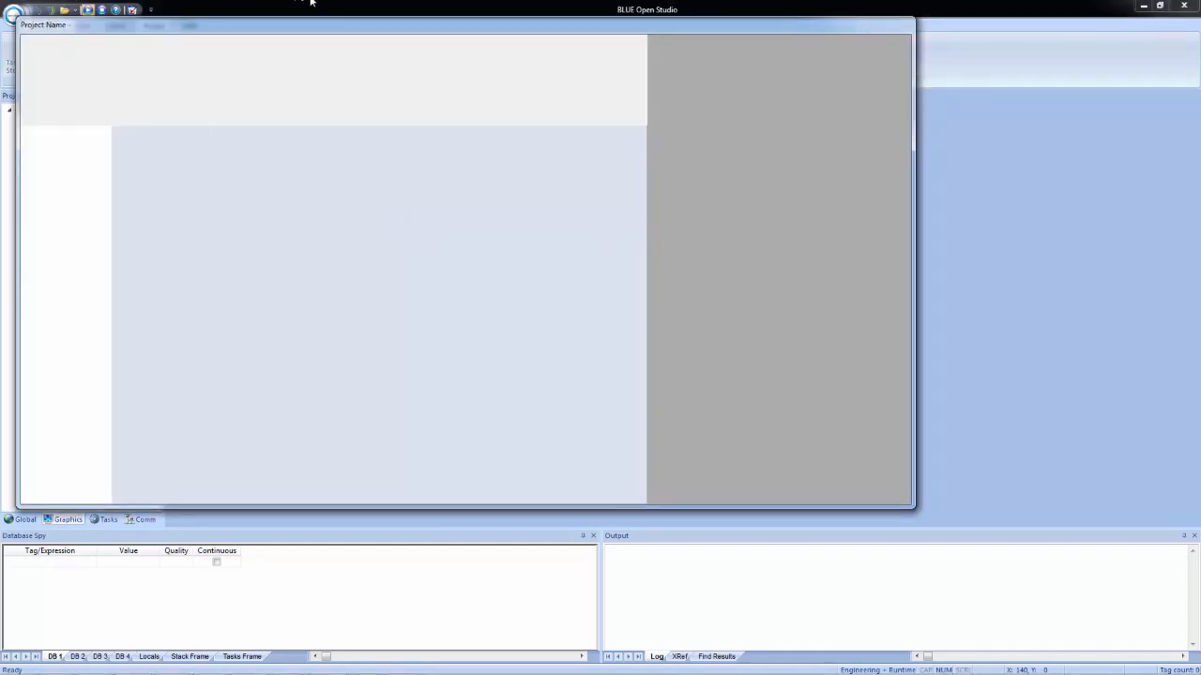
pyautogui.moveTo(333, 25); pyautogui.dragTo(451, 42)
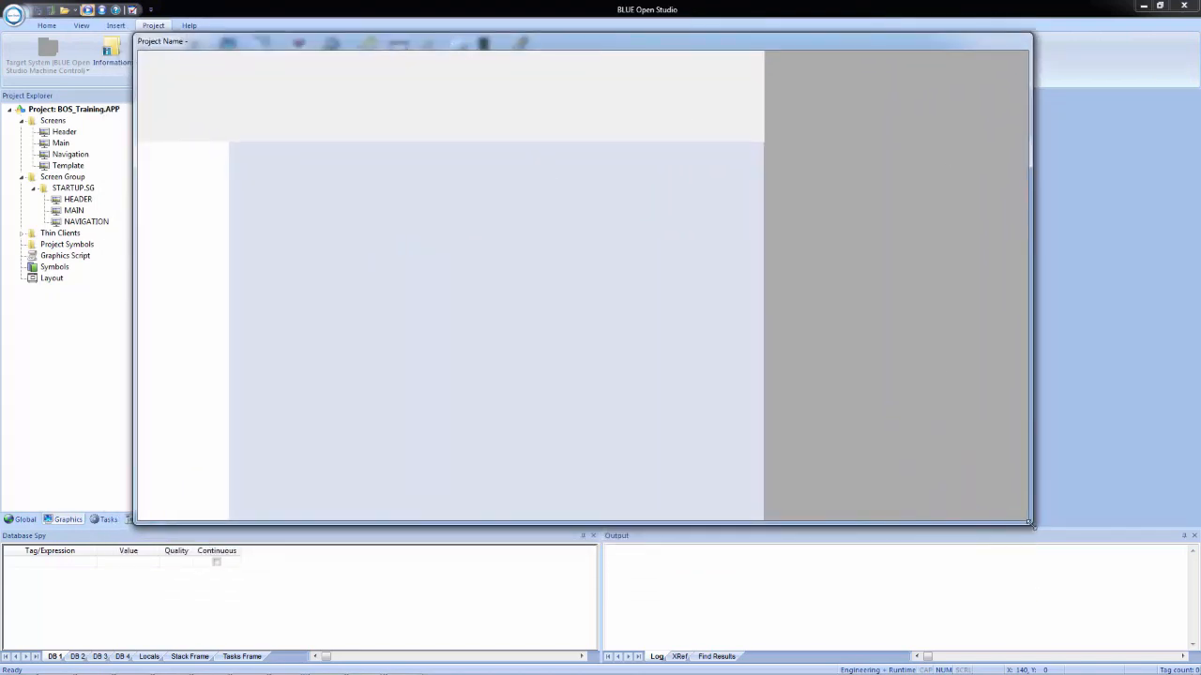
pyautogui.moveTo(1031, 524); pyautogui.dragTo(790, 550)
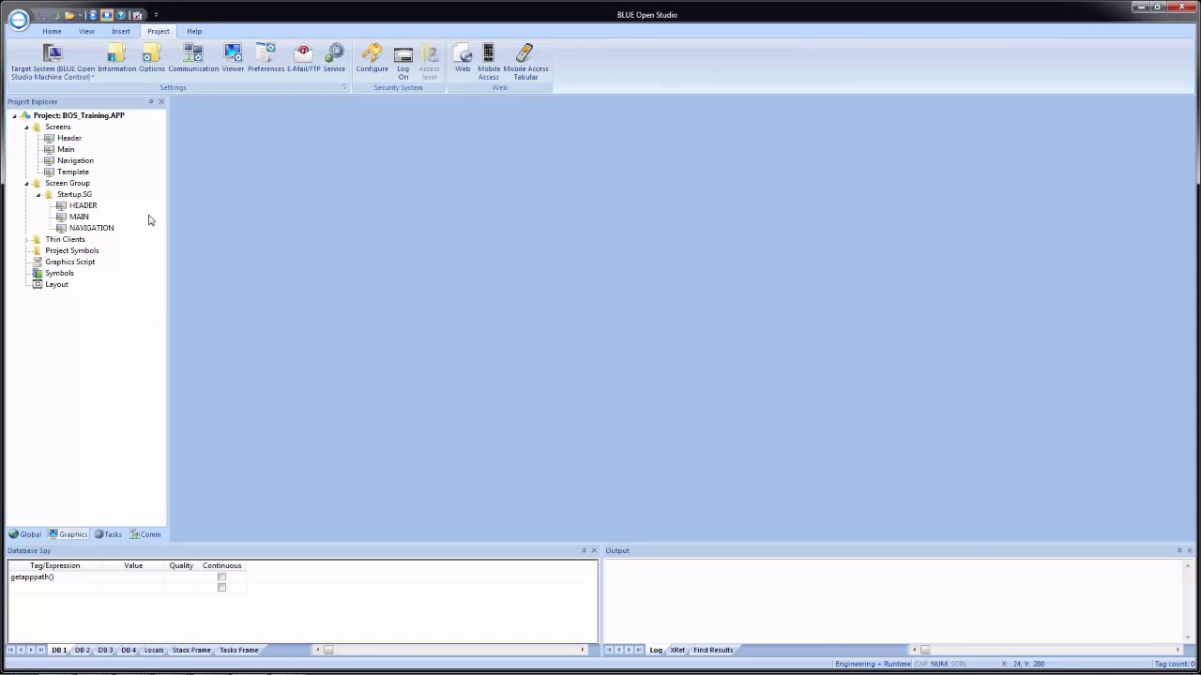
# Step: Set the Main screen's location to top 149 and left 149 in its screen attributes, saving the changes and closing the screen
pyautogui.doubleClick(84, 218)
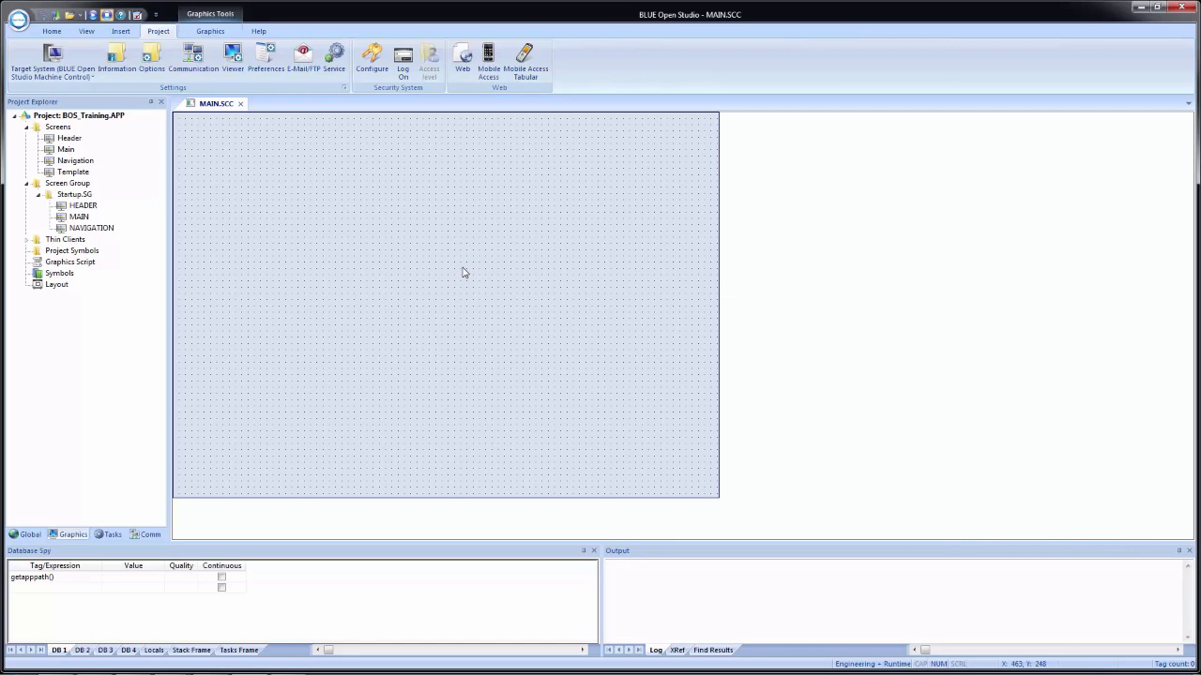
pyautogui.rightClick(463, 272)
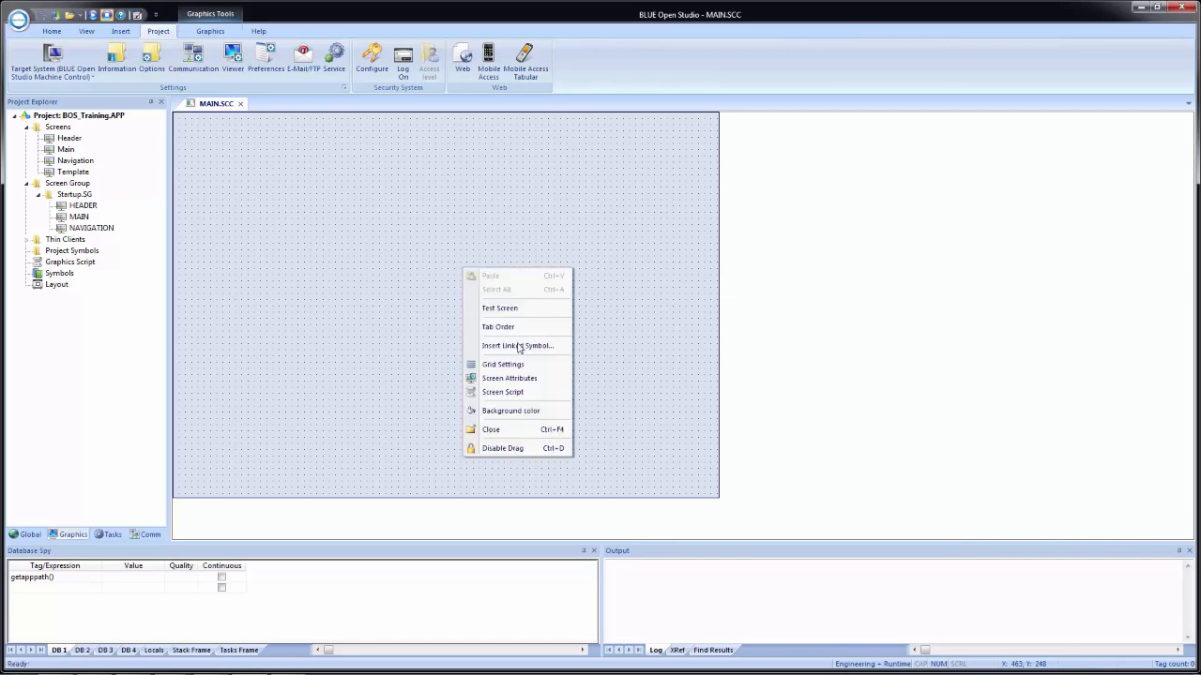
pyautogui.click(511, 379)
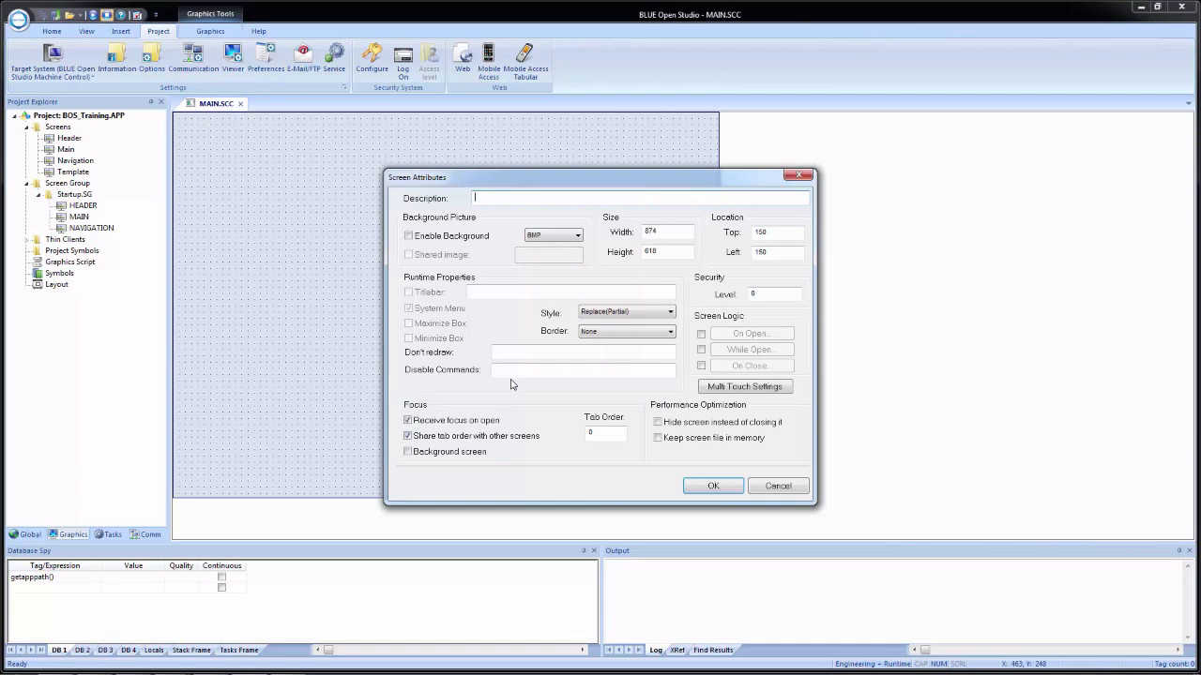
pyautogui.doubleClick(775, 233)
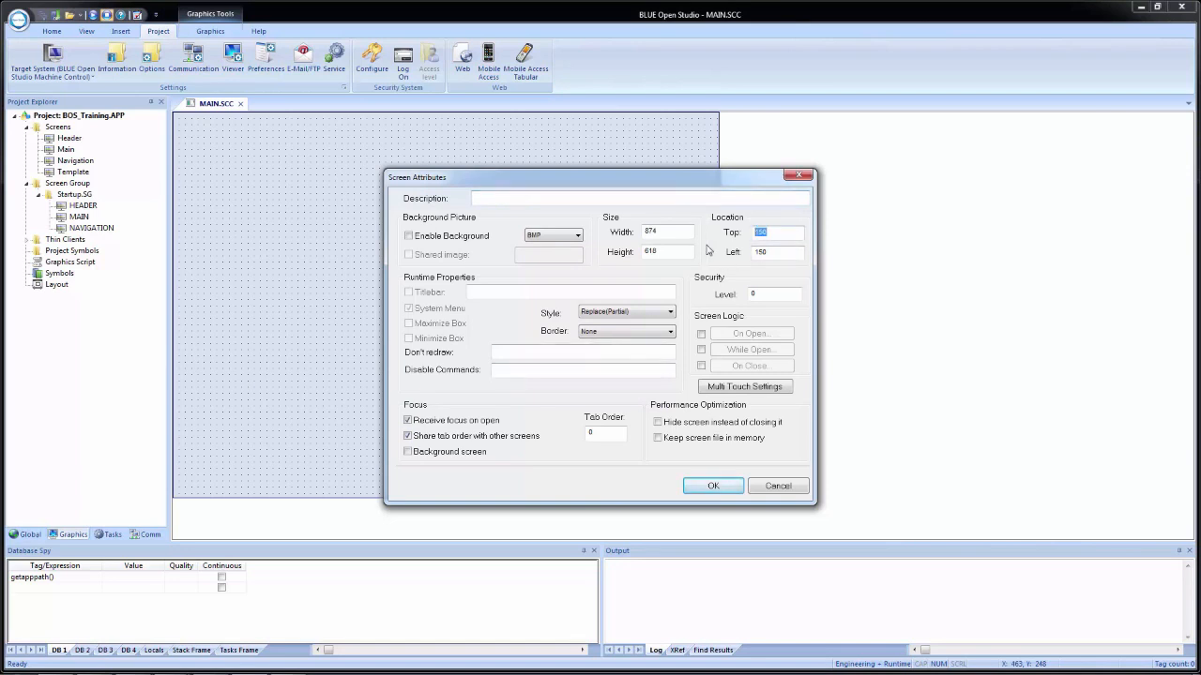
pyautogui.write('149')
pyautogui.doubleClick(786, 253)
pyautogui.write('149')
pyautogui.click(710, 487)
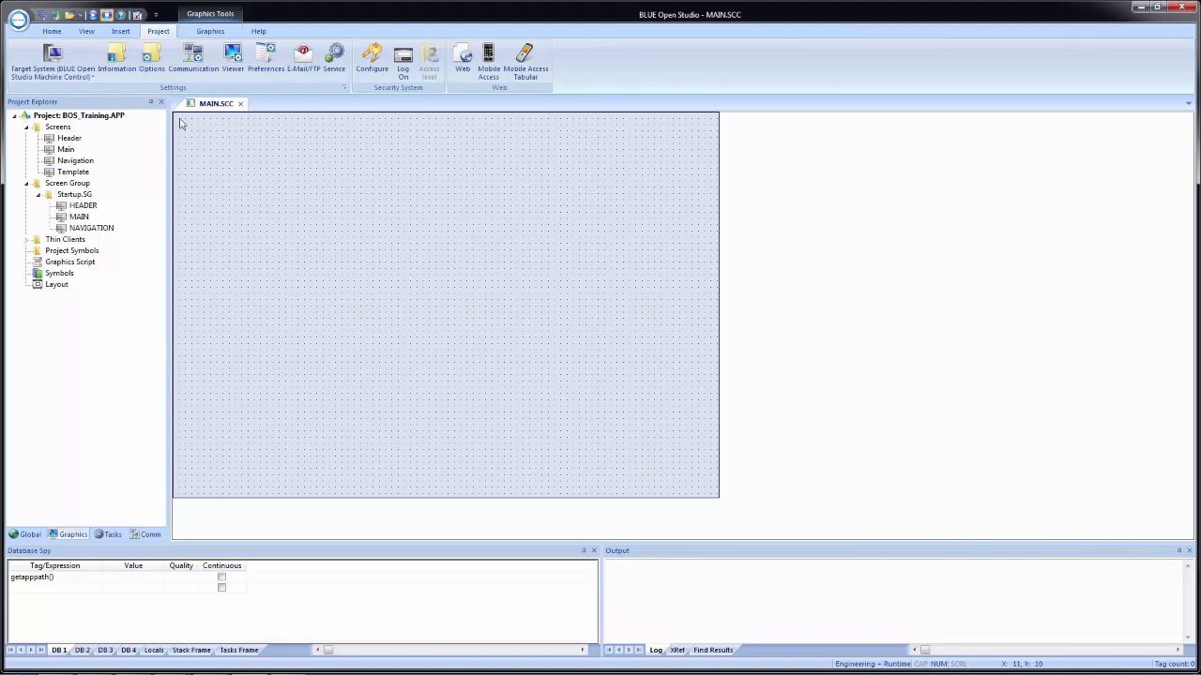
pyautogui.click(241, 103)
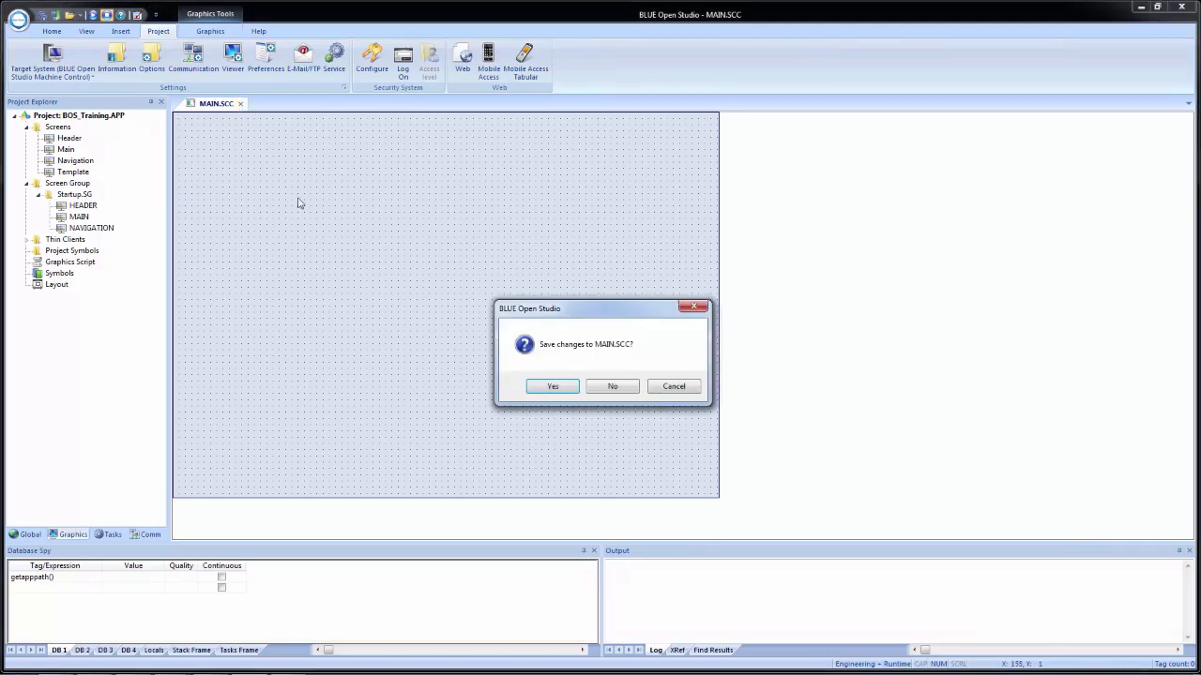
pyautogui.click(545, 386)
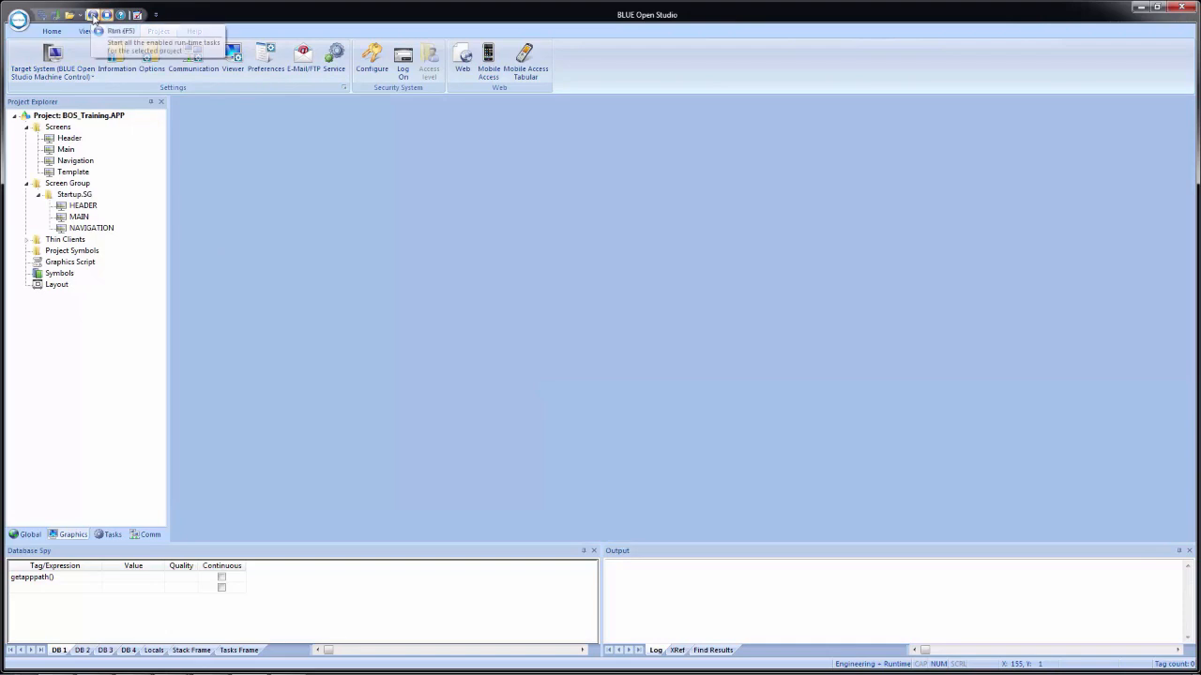
# Step: Run the project and open the open-order settings of the Startup screen group
pyautogui.click(93, 17)
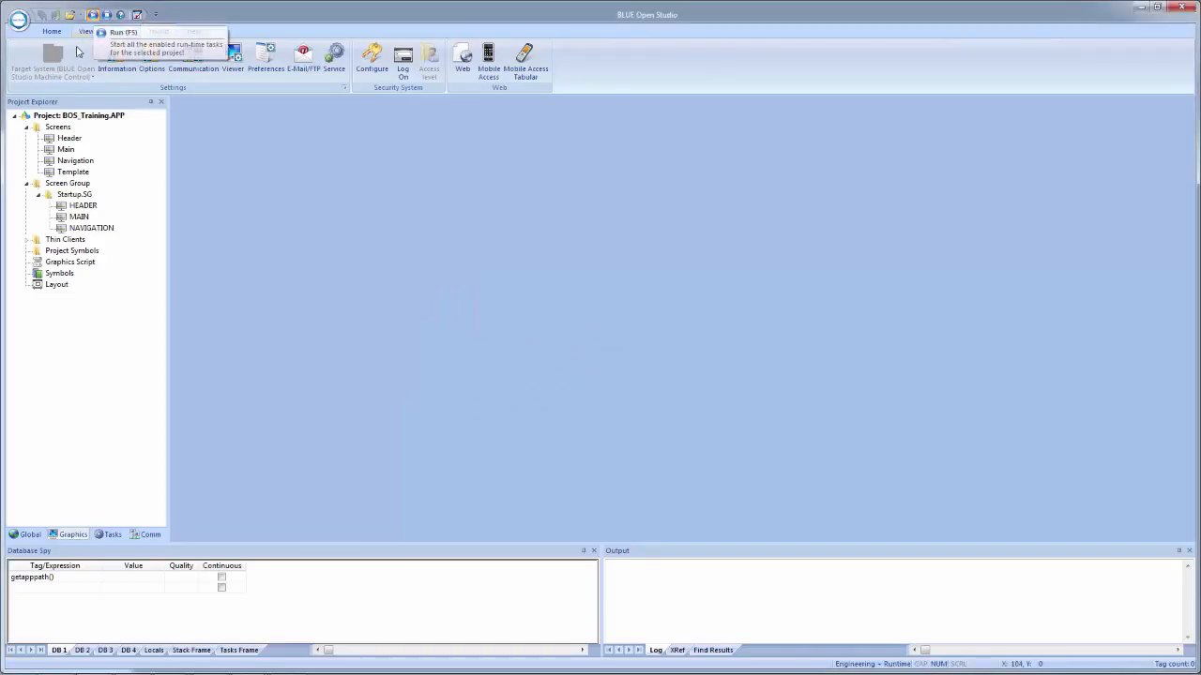
pyautogui.rightClick(63, 195)
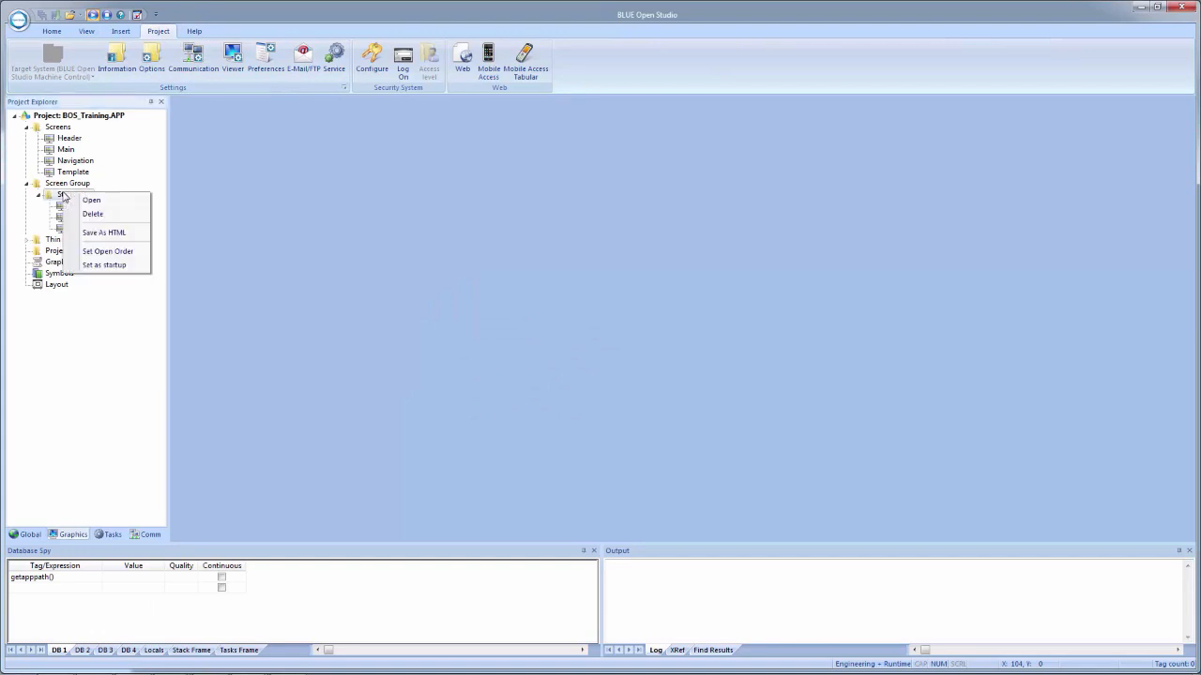
pyautogui.click(105, 252)
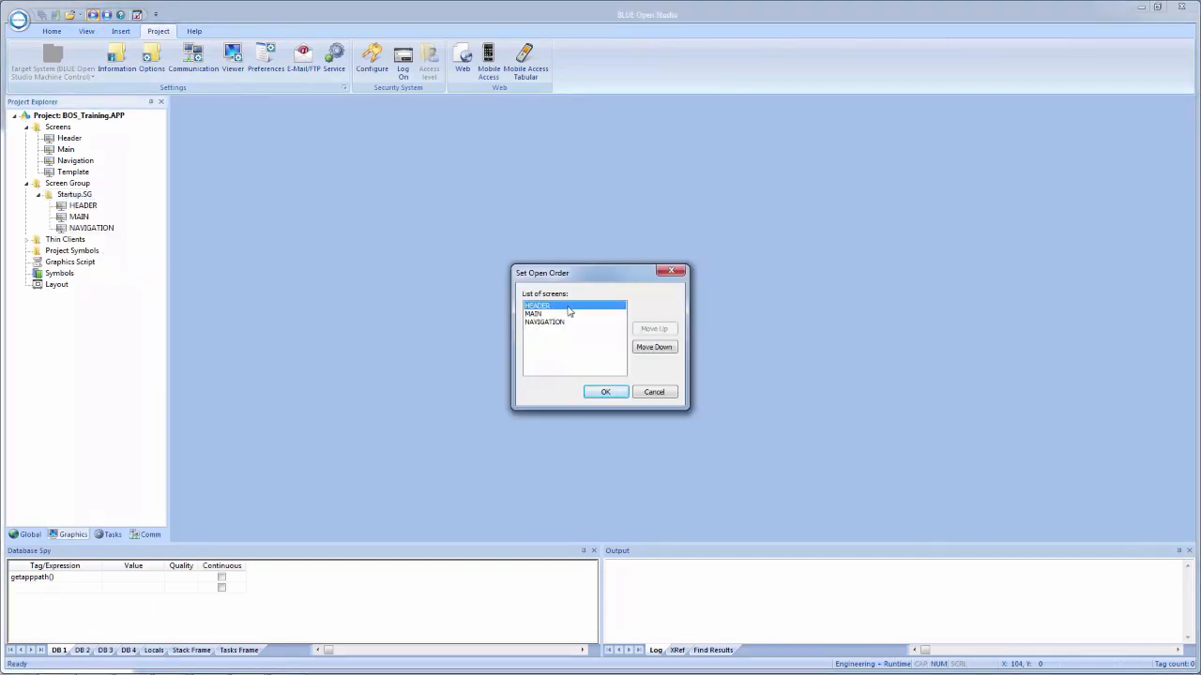